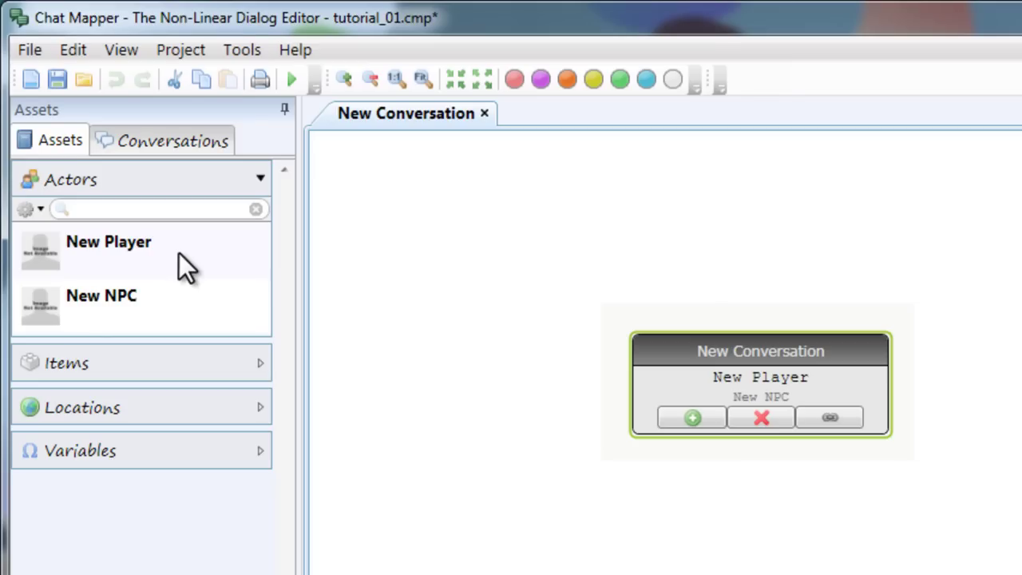
Rename the New Player actor with the character's first name and set the age to 26 and the gender to Female.
click(179, 253)
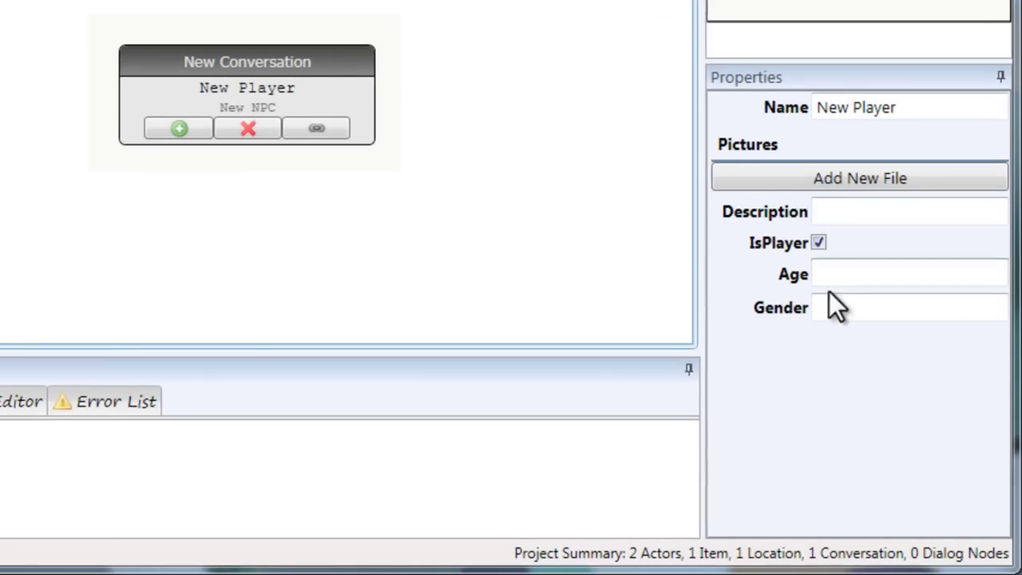
drag(892, 107, 738, 114)
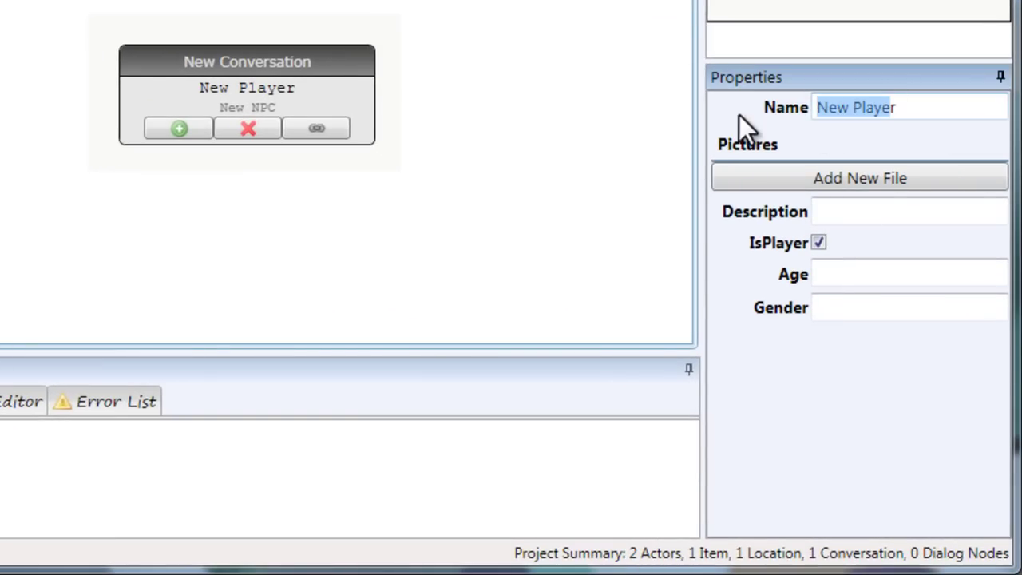
key(BackSpace)
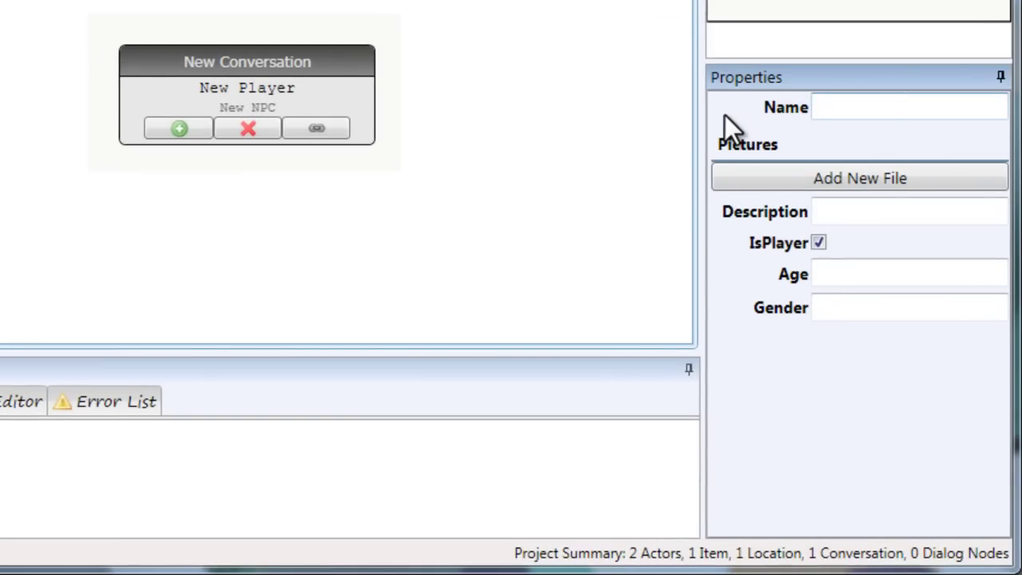
text(Charlene)
click(883, 274)
text(26)
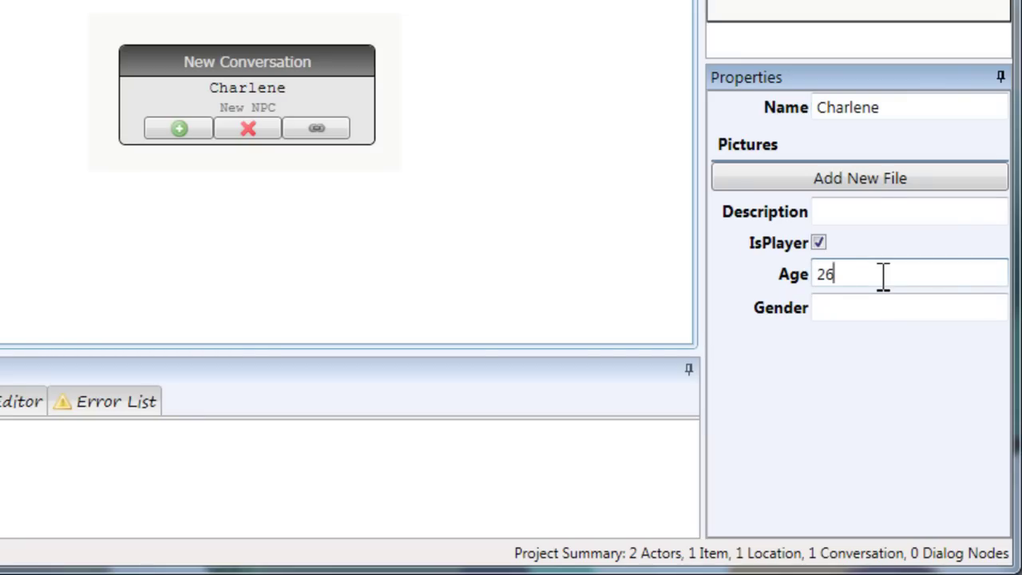
click(919, 303)
text(Female)
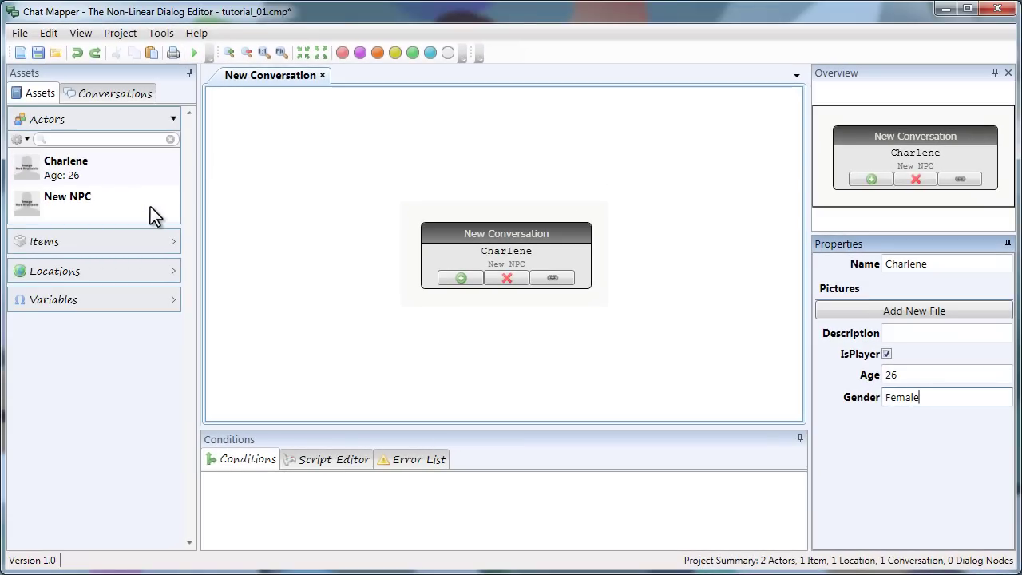
Rename the New NPC actor as Village Child.
click(150, 206)
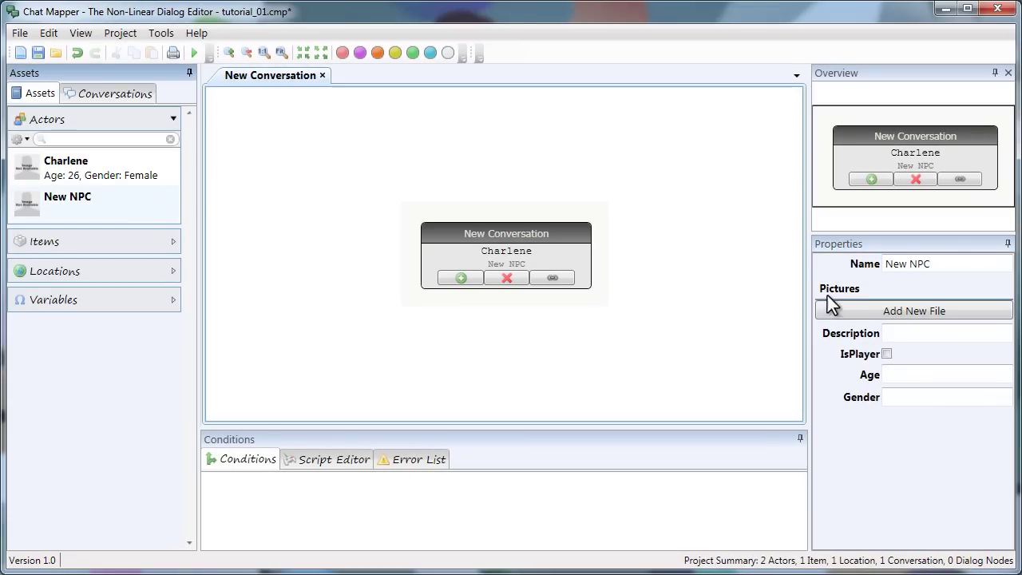
click(914, 267)
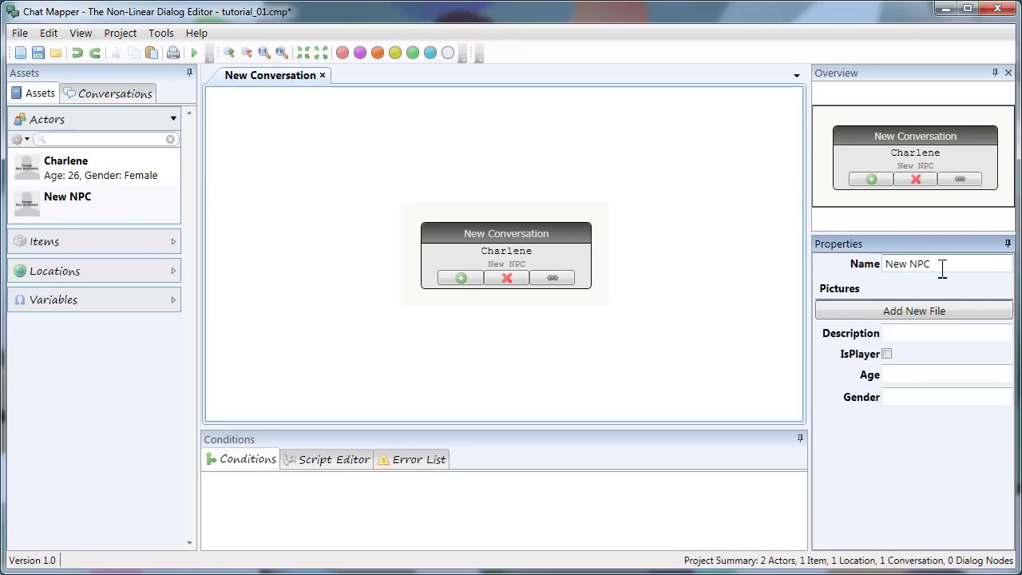
drag(943, 269, 870, 262)
text(V)
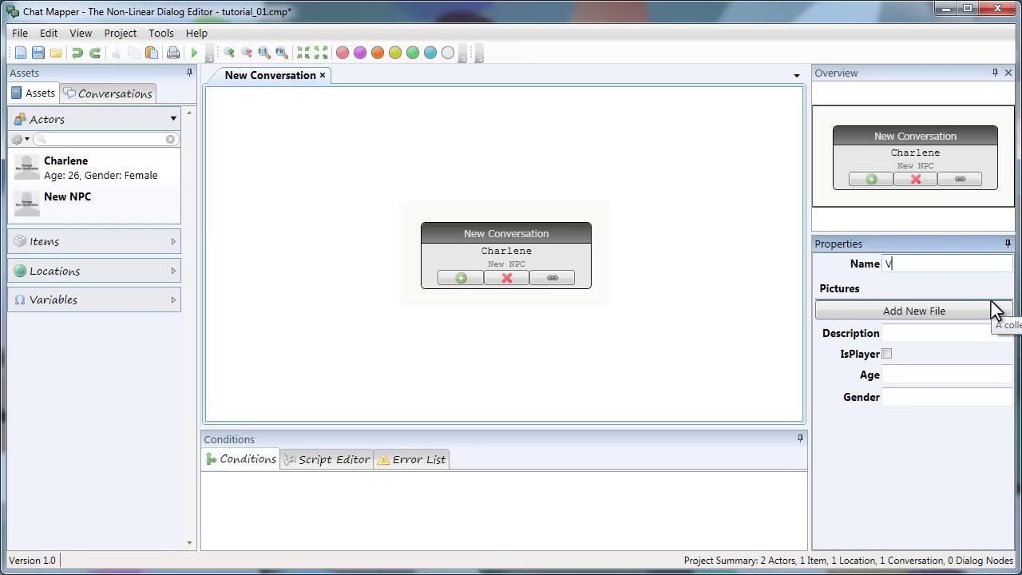
text(illage Child)
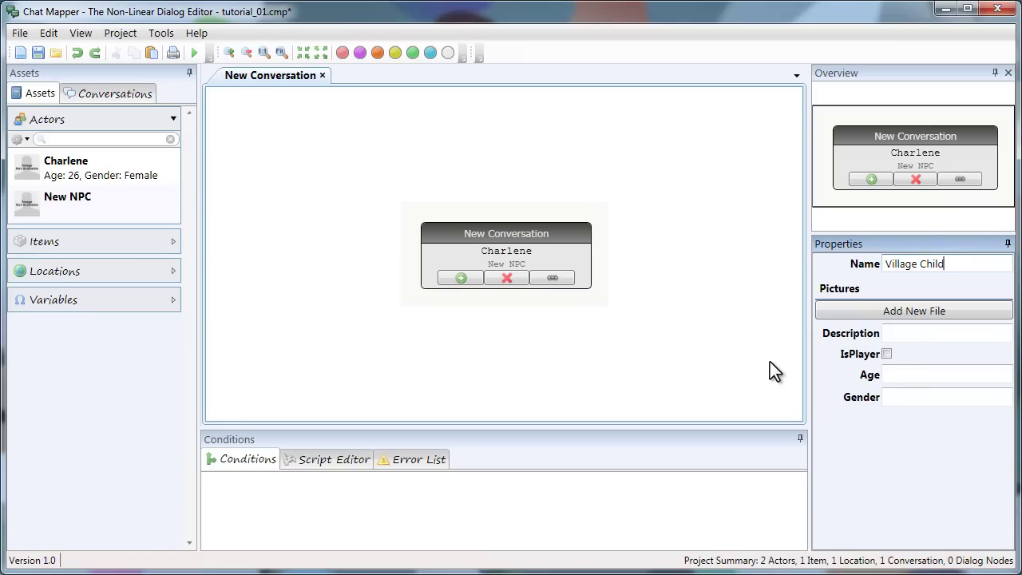
key(Return)
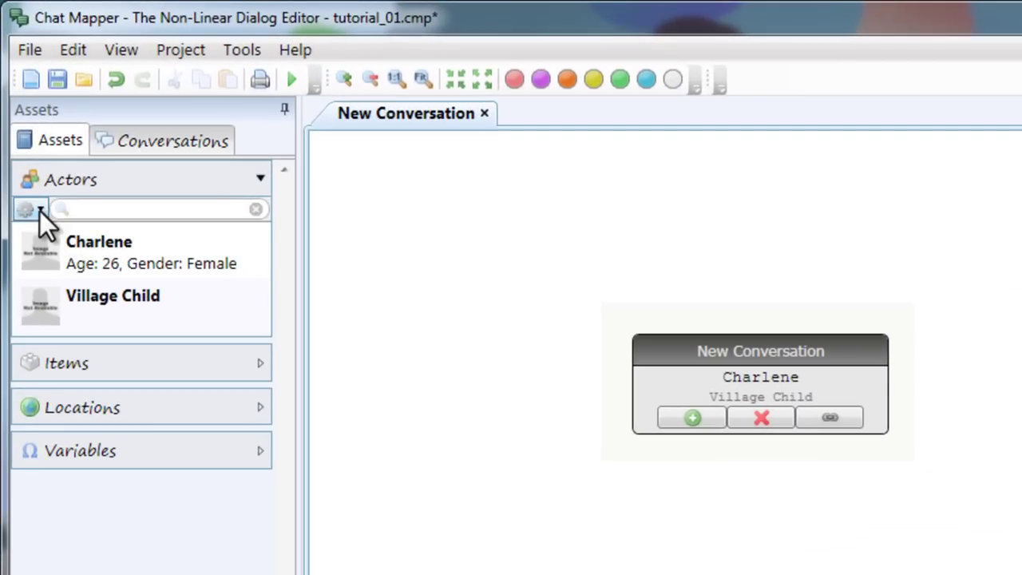
Create a new actor named The Midwife, without a description.
click(33, 213)
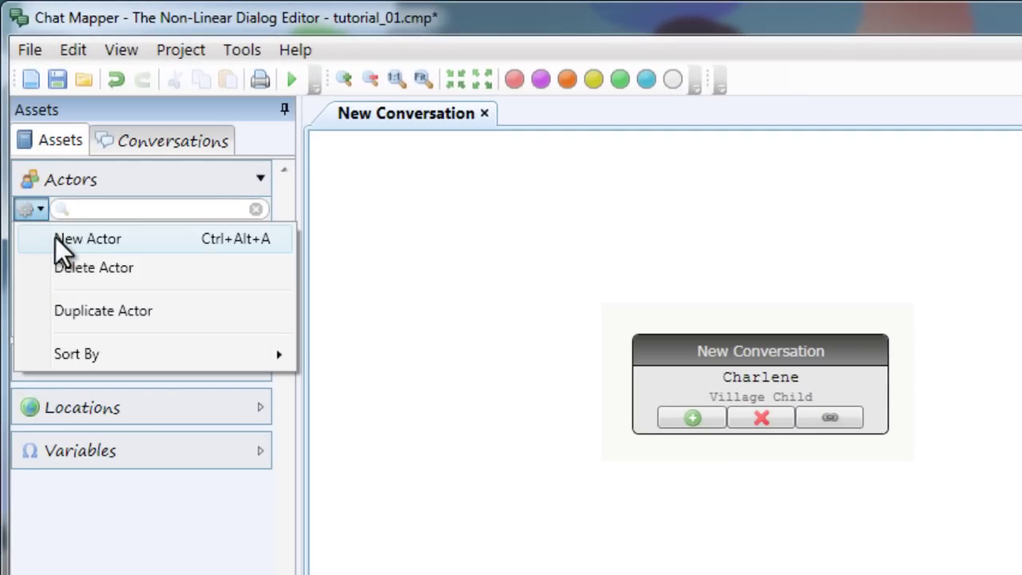
click(55, 237)
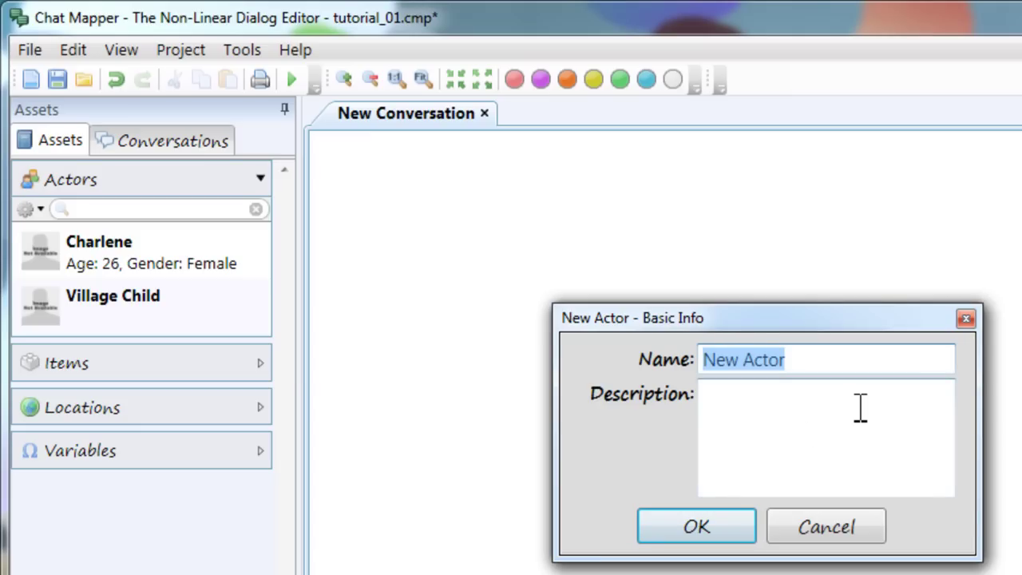
text(The)
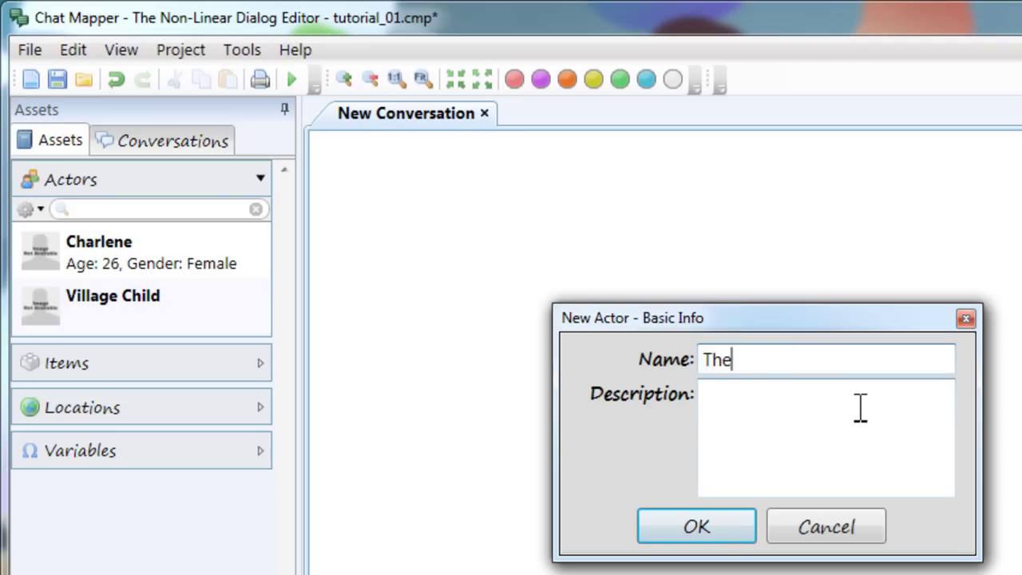
text( Midwife)
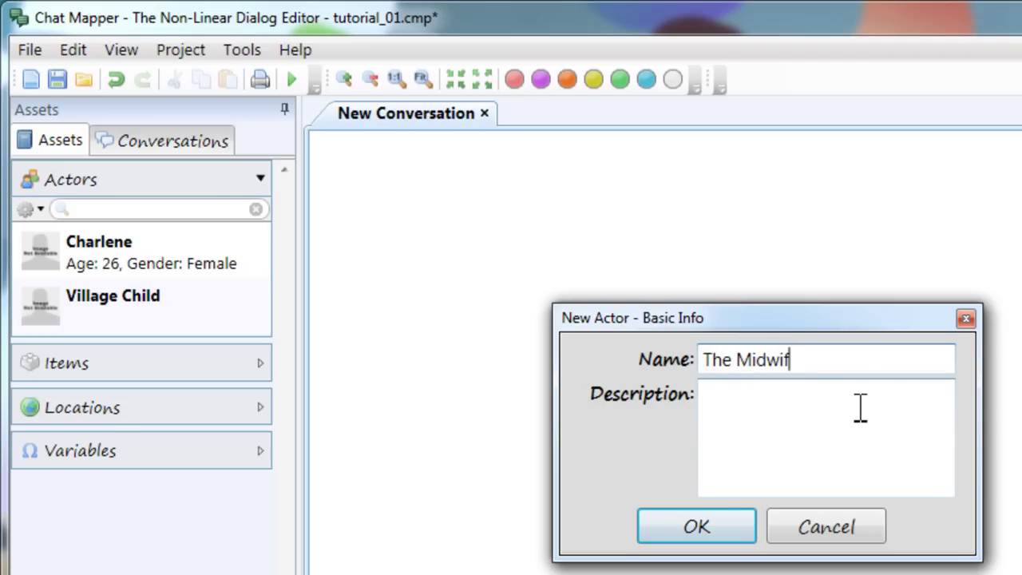
click(697, 525)
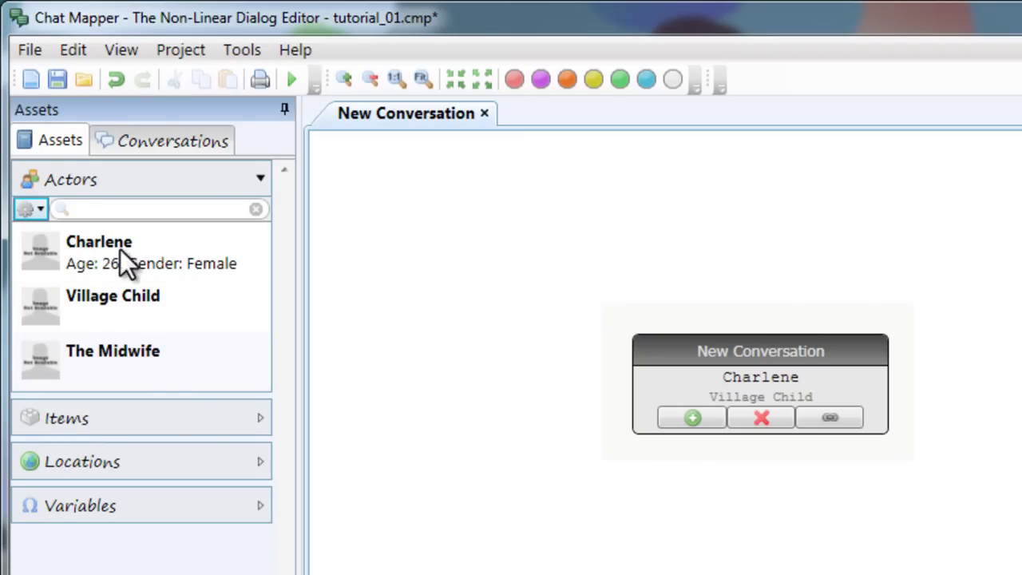
Create another new actor named The Protector, without a description.
click(30, 210)
click(48, 235)
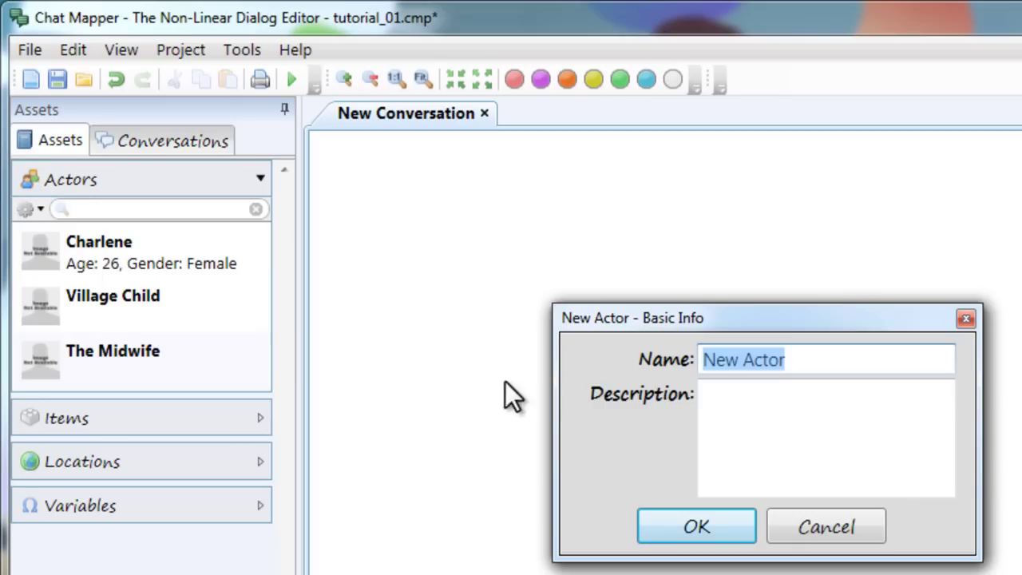
text(The )
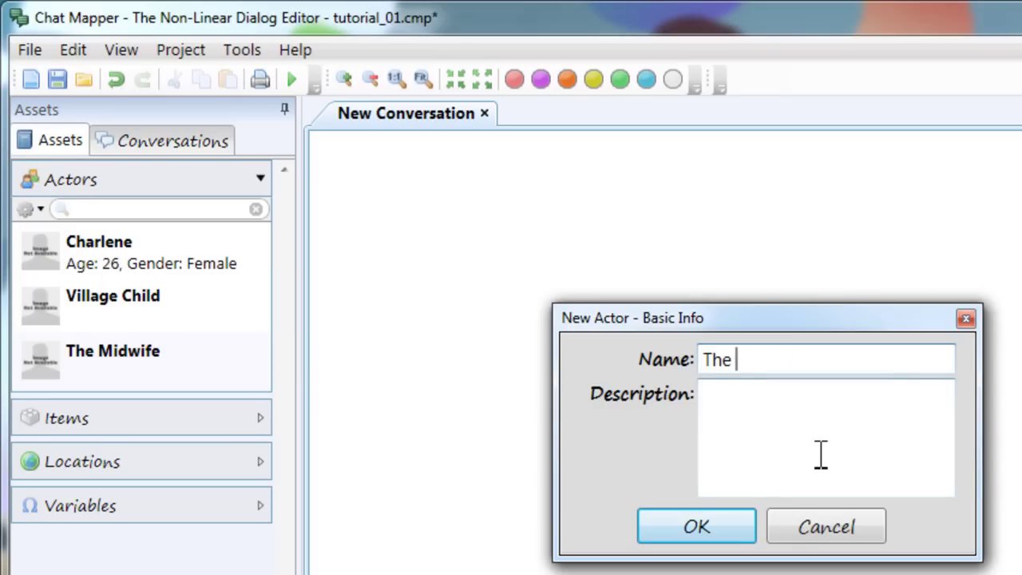
text(Protector)
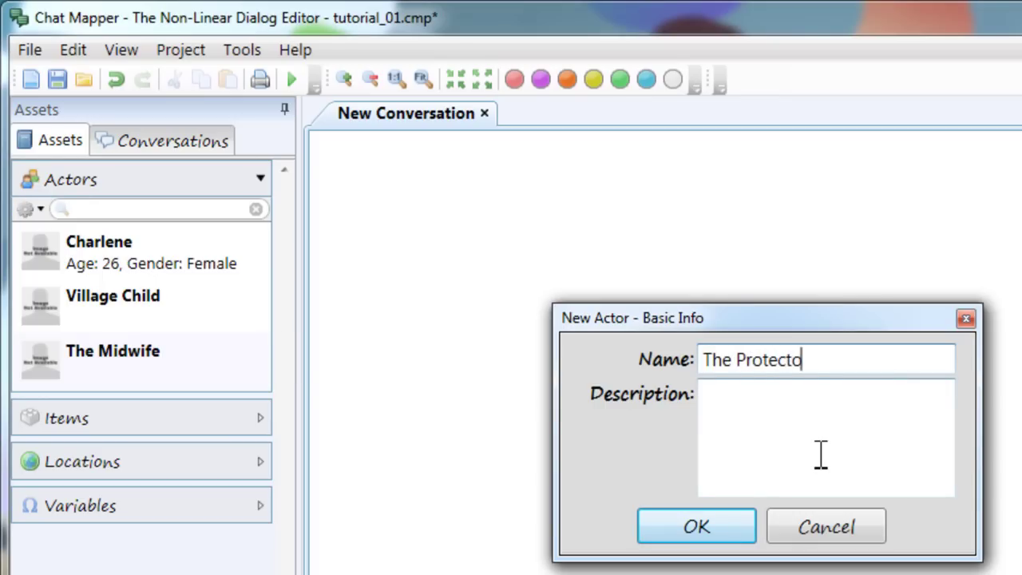
click(713, 546)
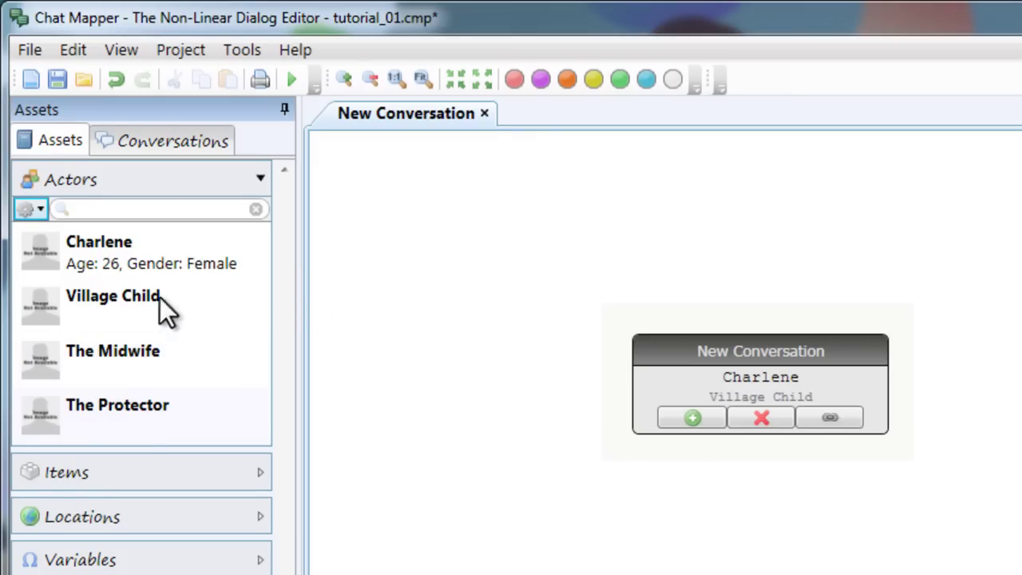
Look into the Items, Locations and Variables asset categories, collapsing each one again.
click(259, 474)
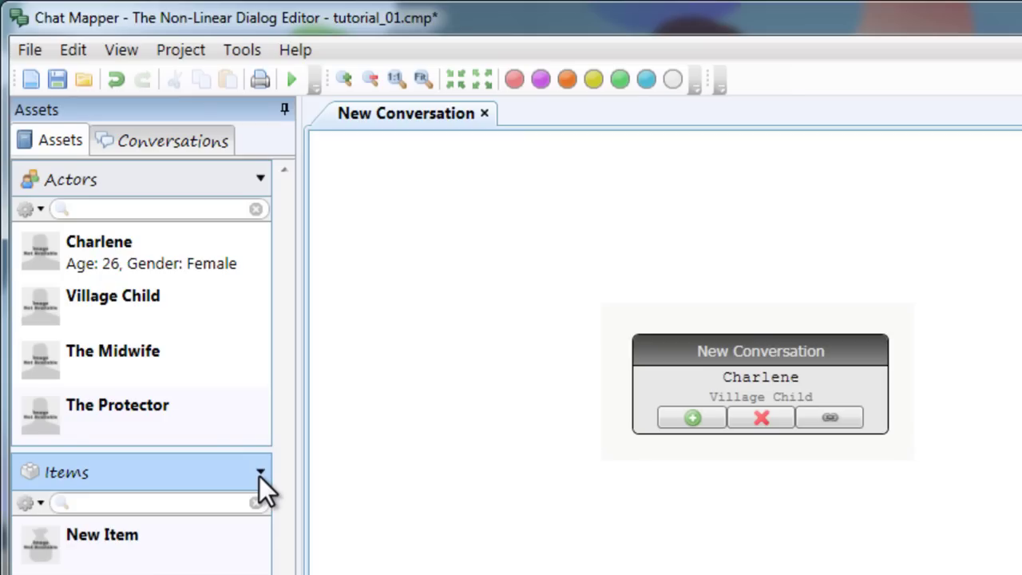
click(260, 473)
click(255, 513)
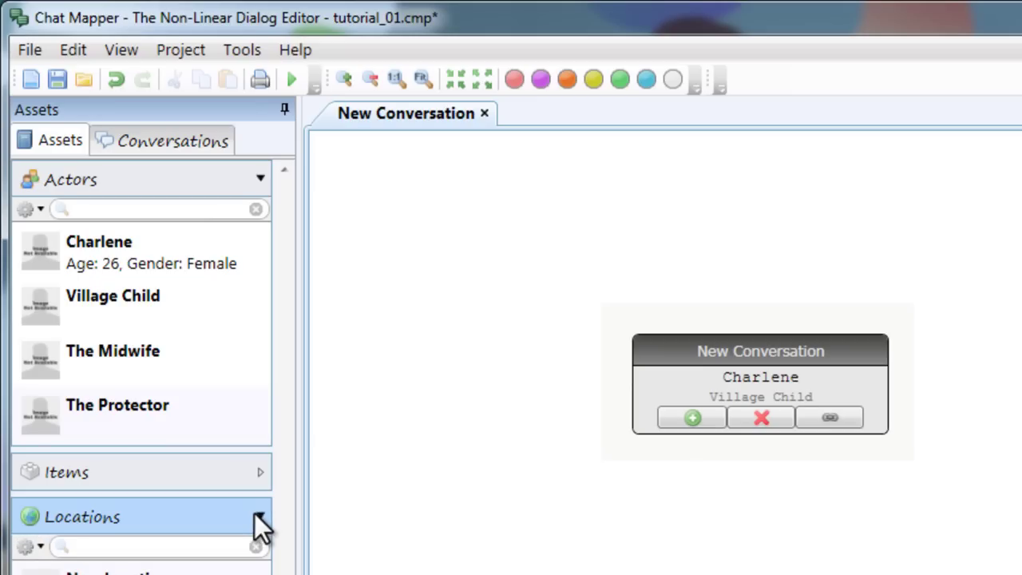
click(254, 513)
click(249, 560)
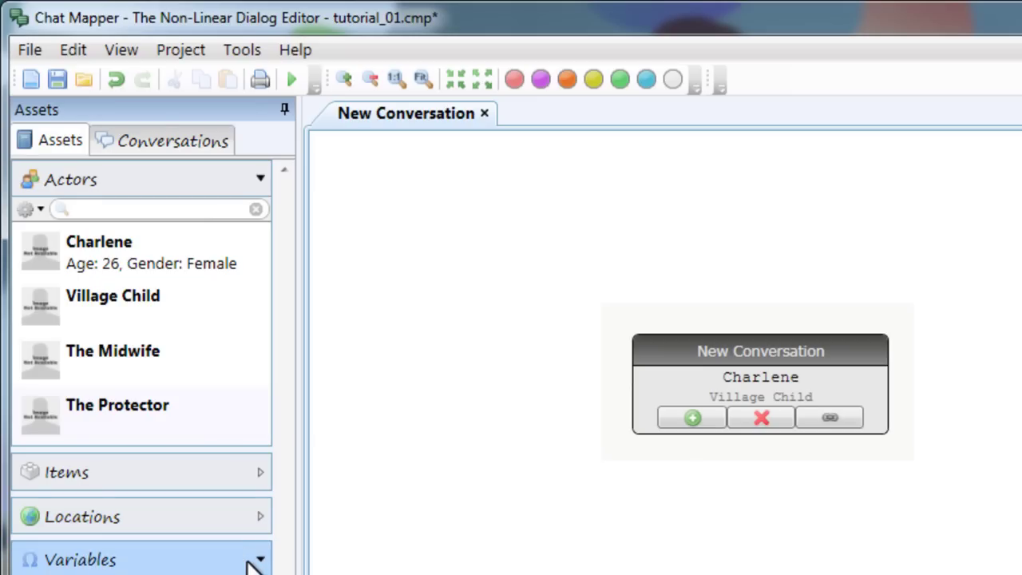
click(247, 561)
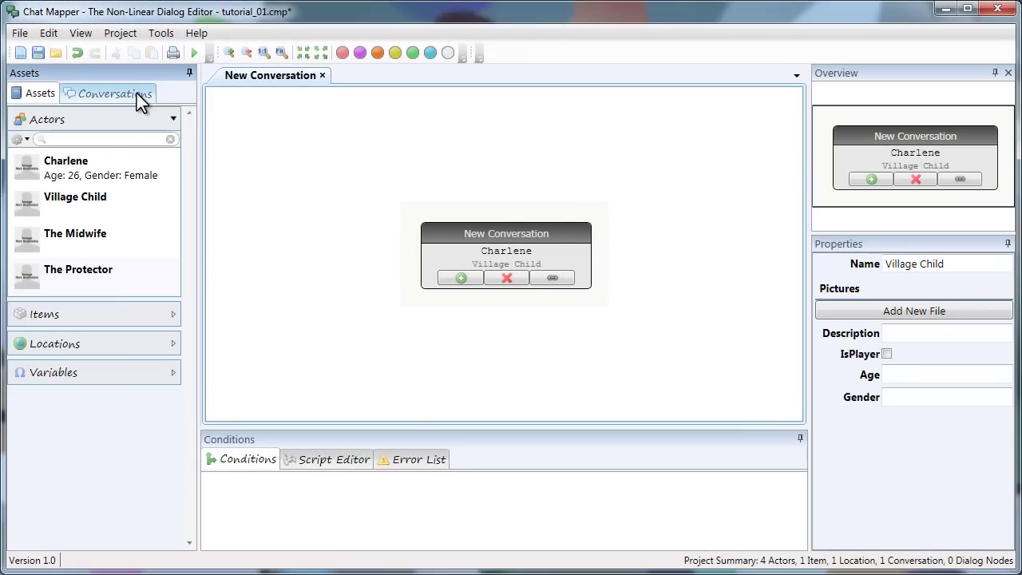
Set the title of the existing conversation between the player and Village Child to The Amulet.
click(137, 94)
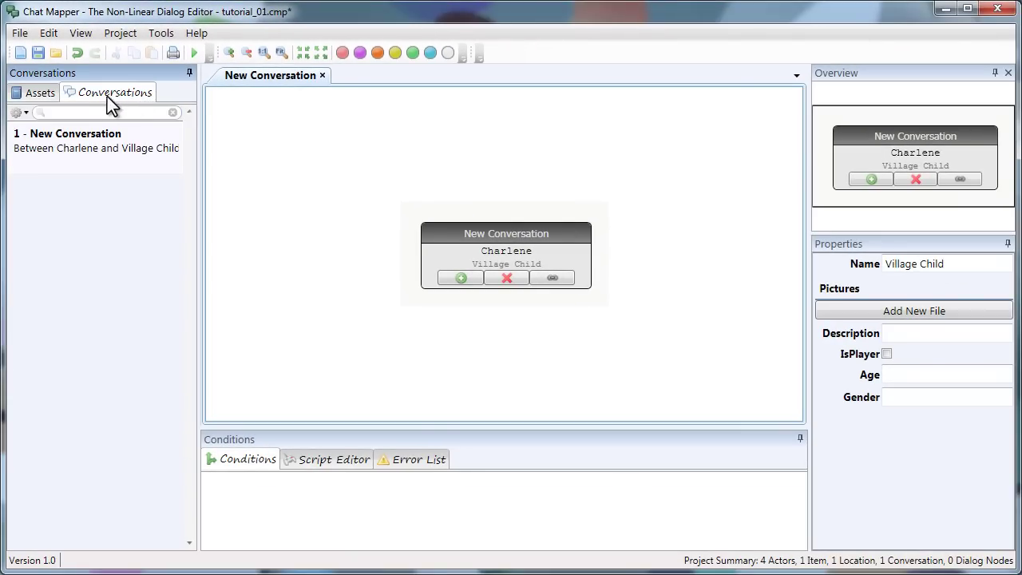
click(120, 155)
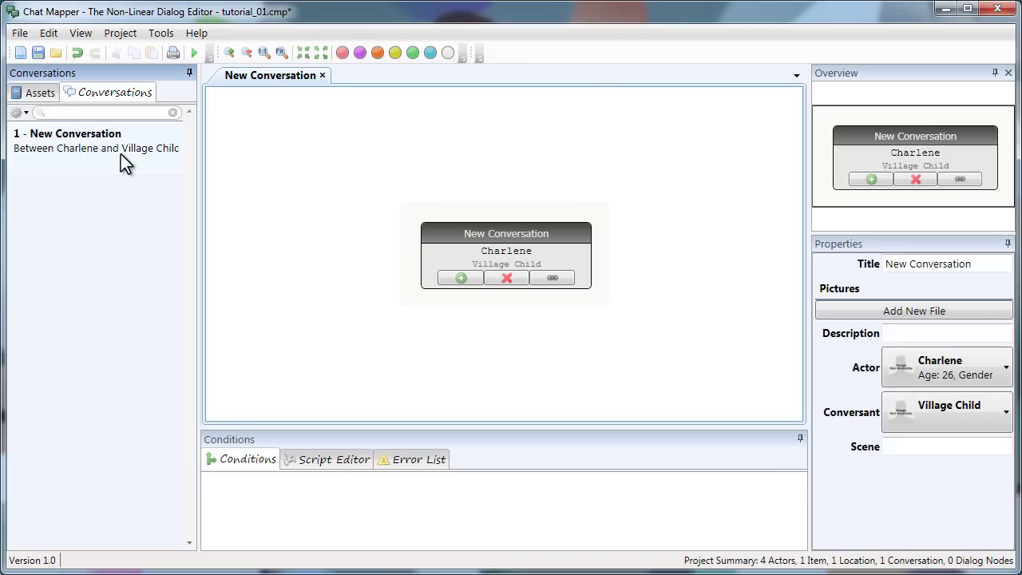
drag(974, 265, 847, 257)
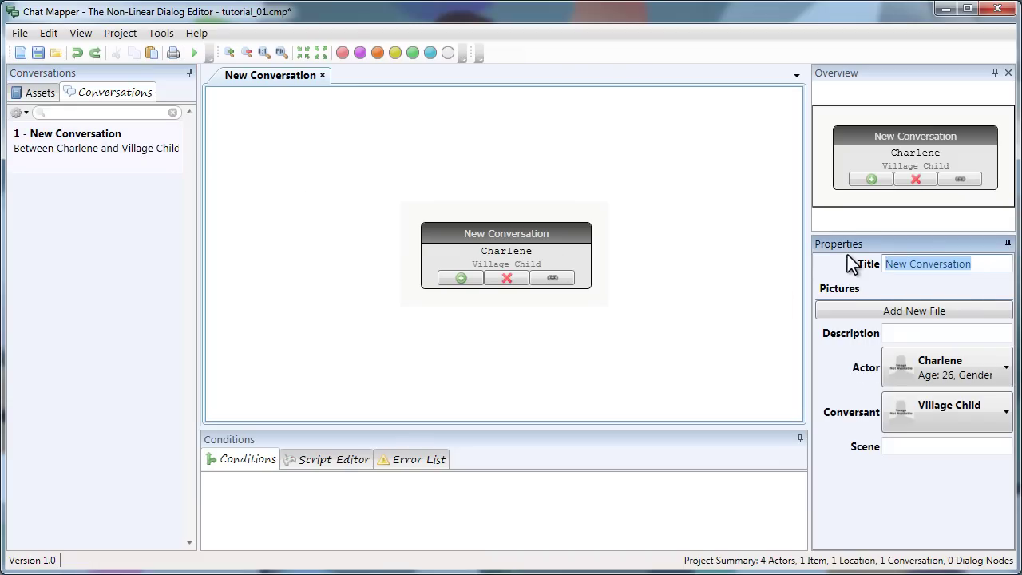
text(The)
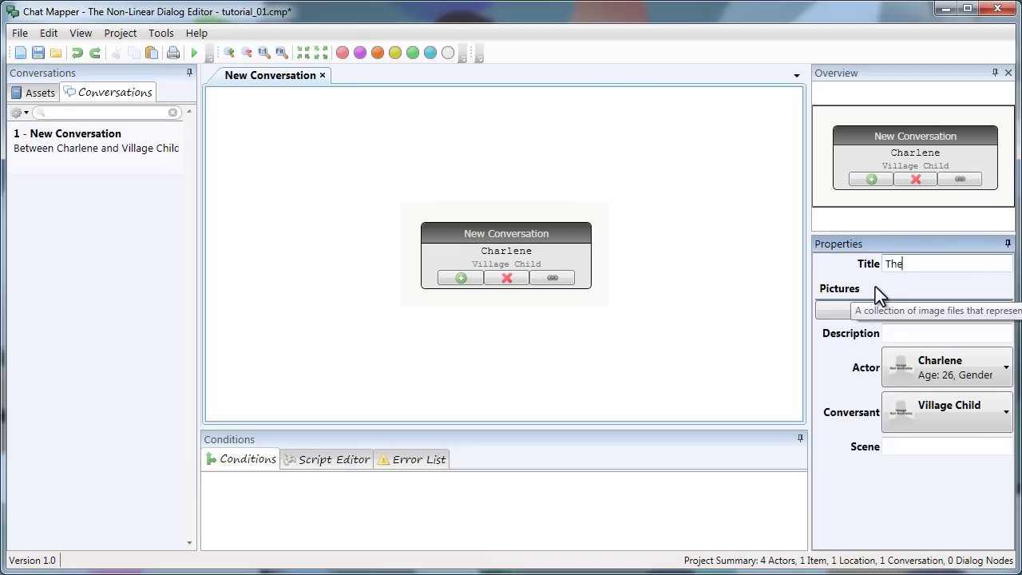
text( Amulet)
click(735, 361)
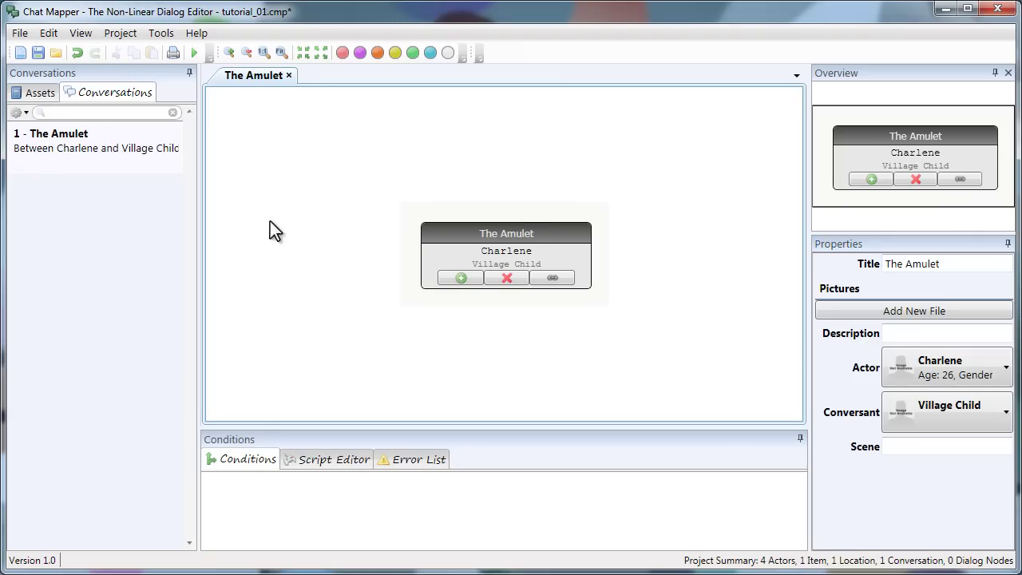
Return to the project's assets and look at the script editor, error list and conditions views.
click(46, 95)
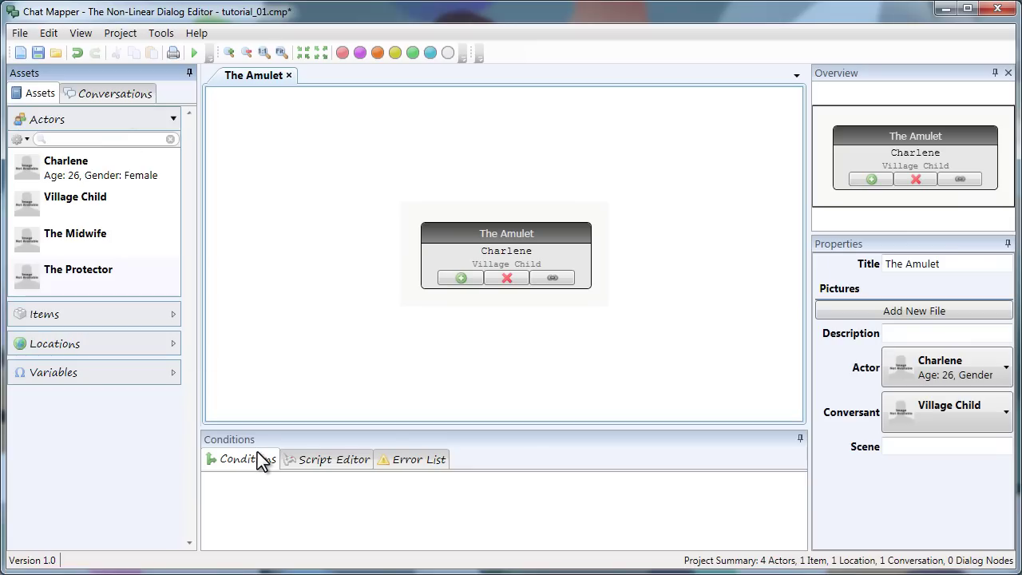
click(343, 459)
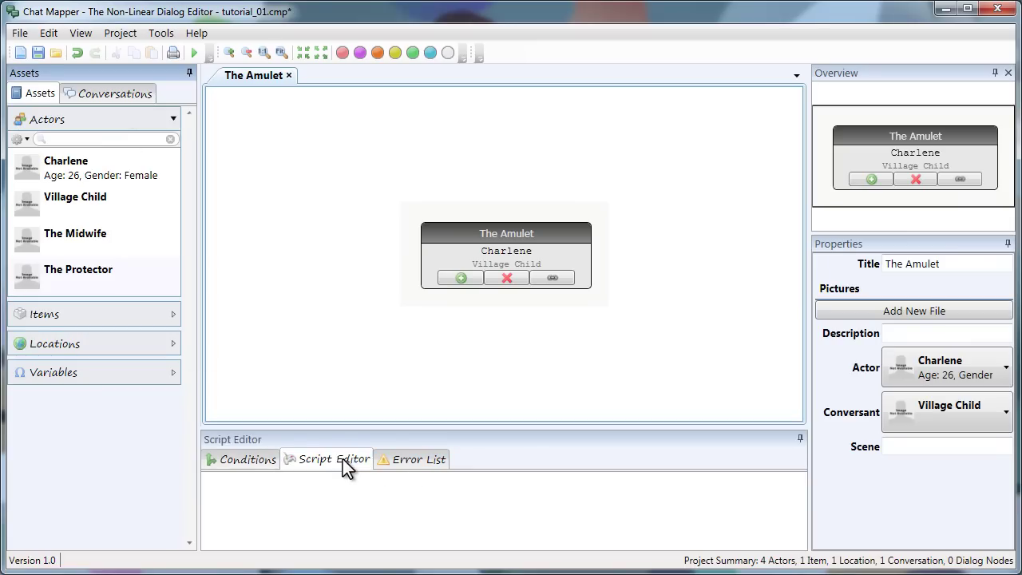
click(417, 458)
click(253, 459)
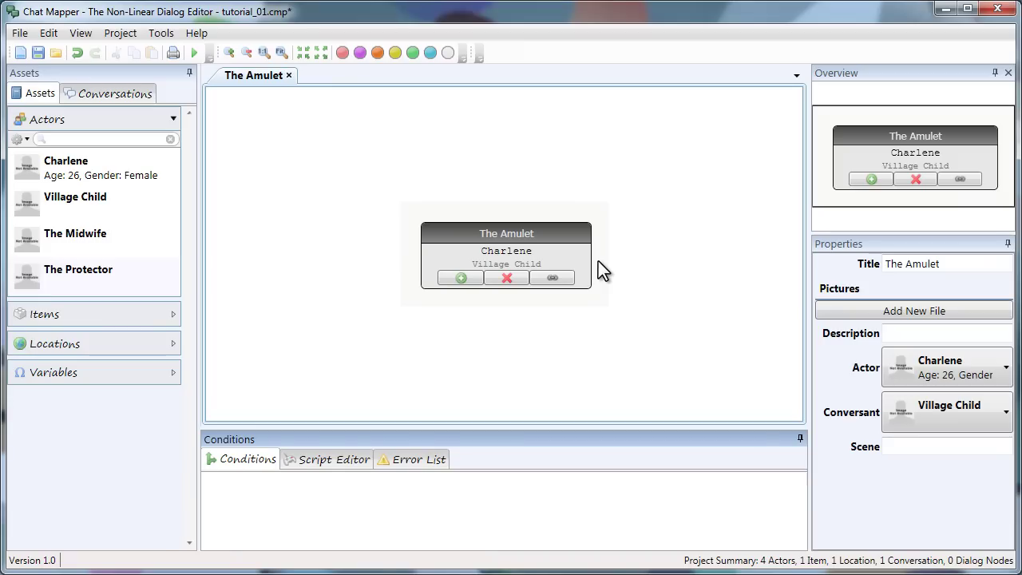
Under The Amulet, add a dialog entry from the player actor to herself: "The chief said the amulet would be in this village but where could it be?".
click(458, 278)
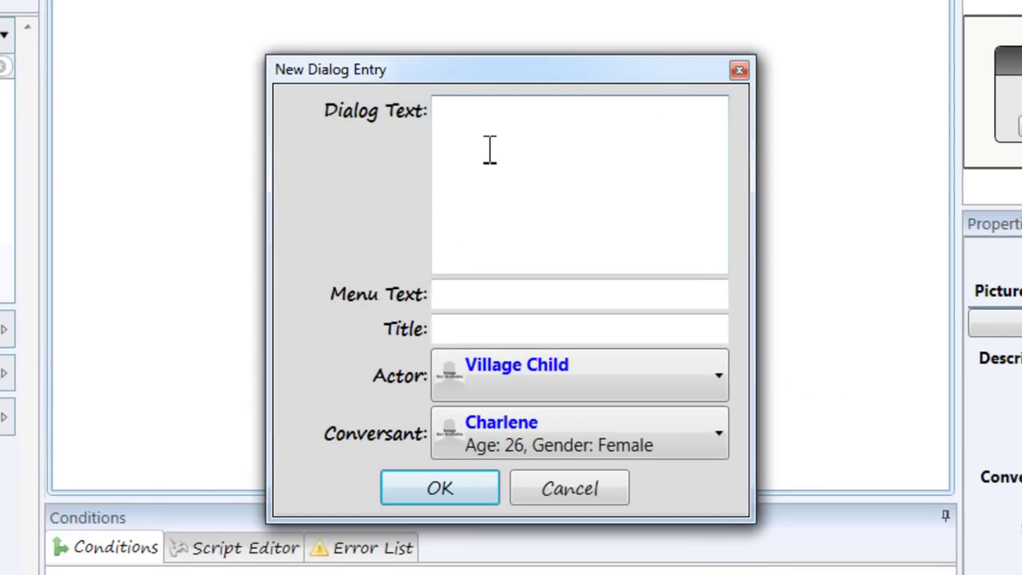
text(The chief said the amulet would be)
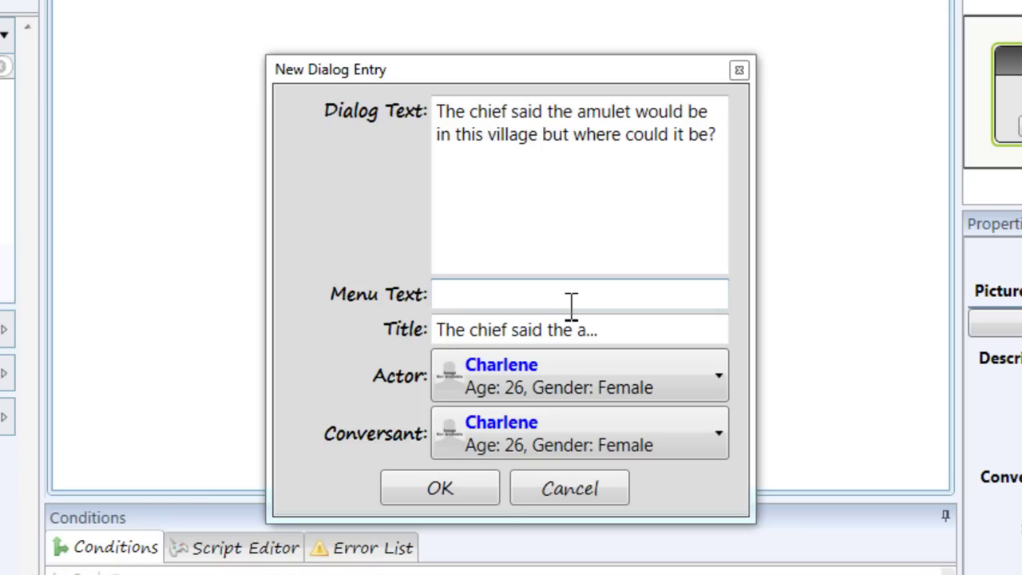
click(532, 334)
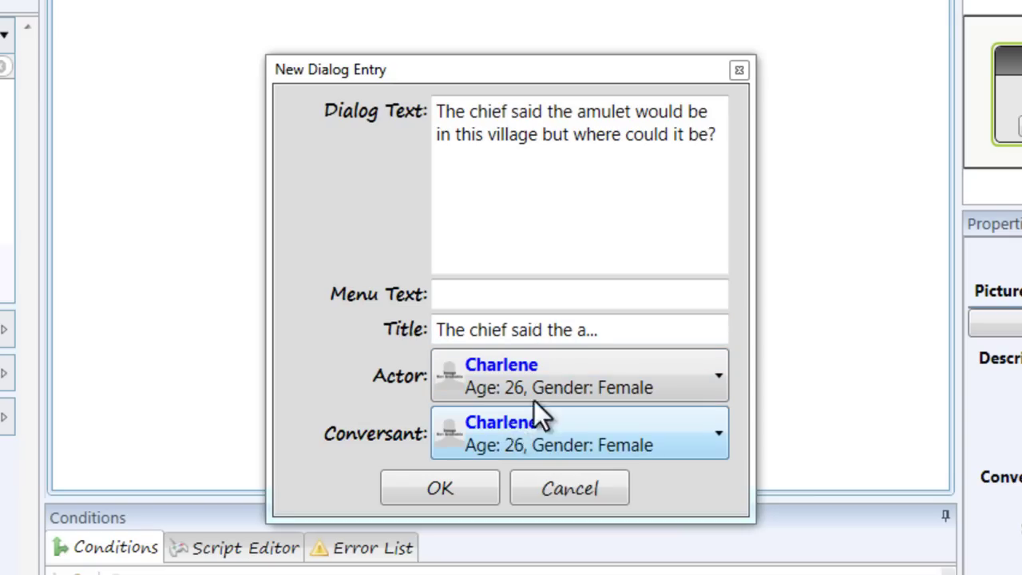
click(441, 488)
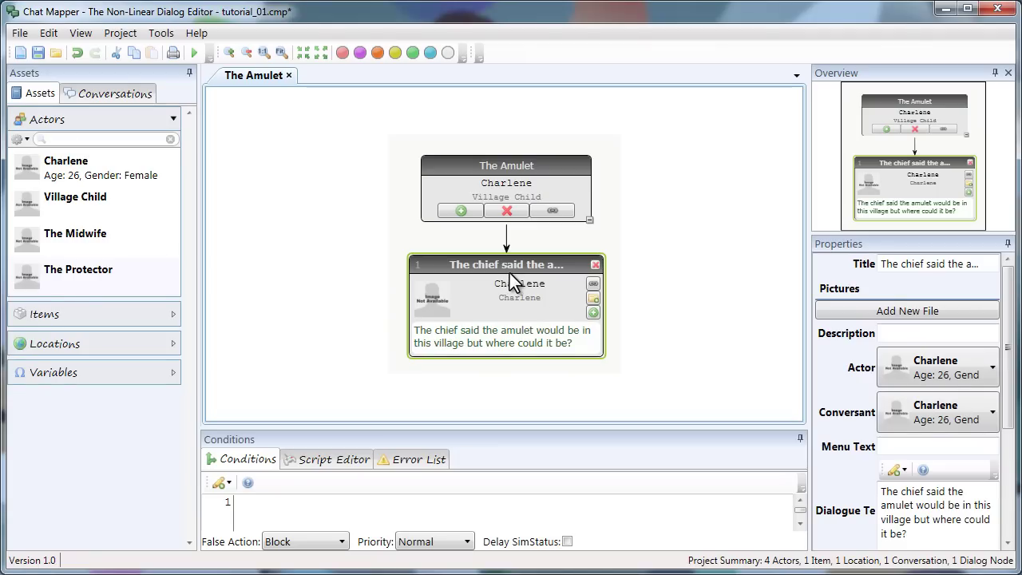
Add a child group under the opening chief entry, title it Action Decisions and colour it purple.
click(595, 311)
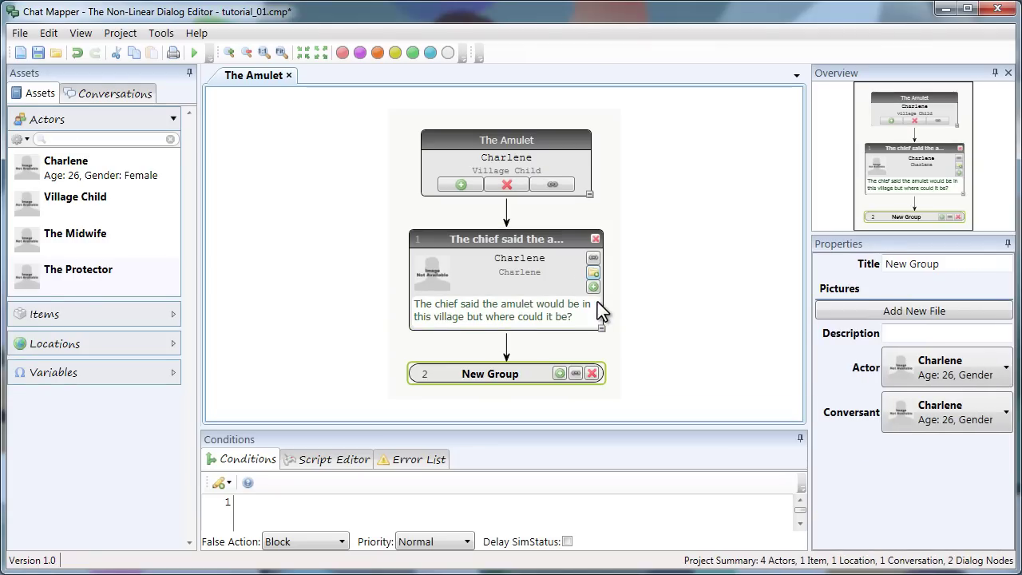
click(961, 264)
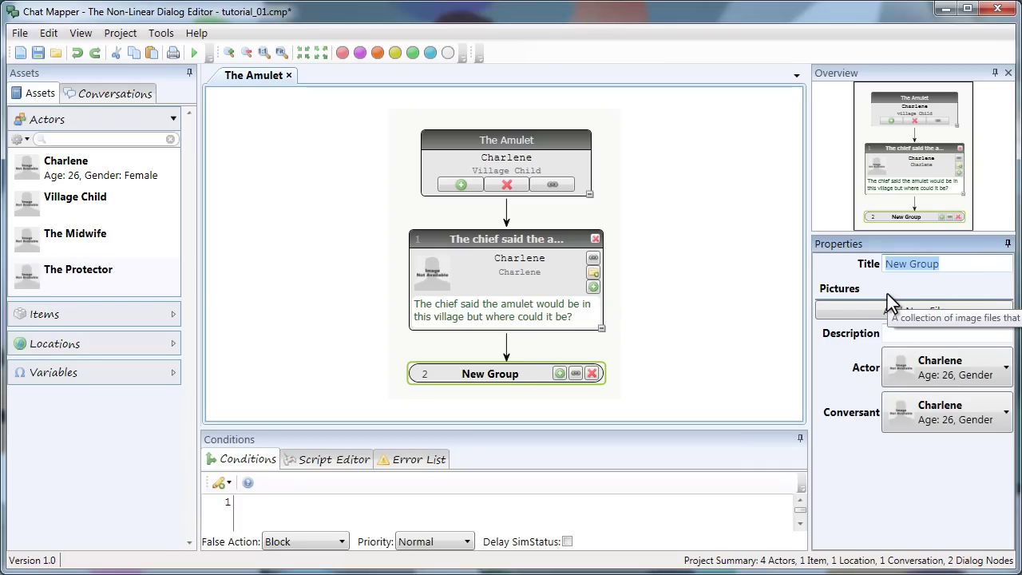
text(Action )
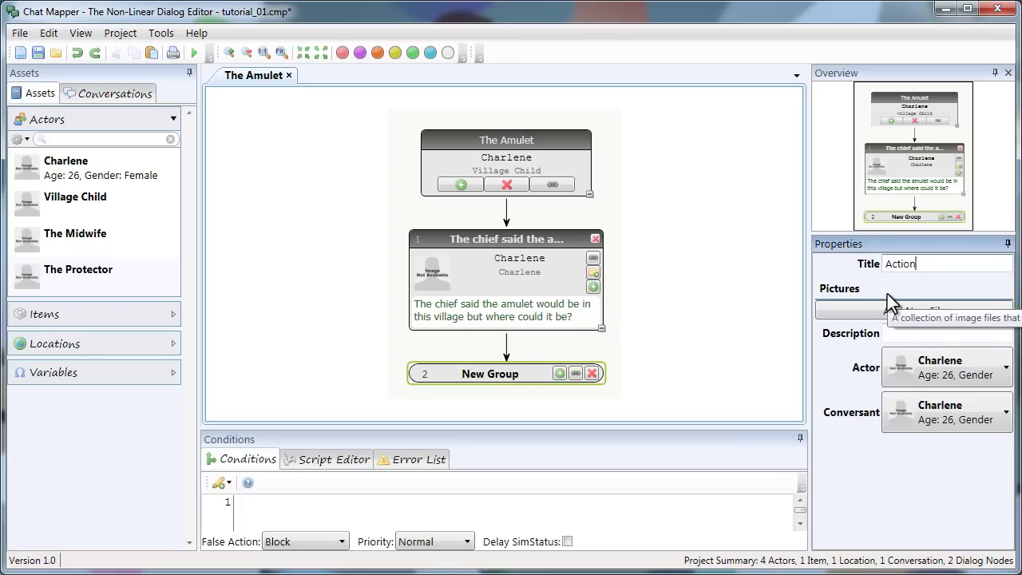
text(Decisions)
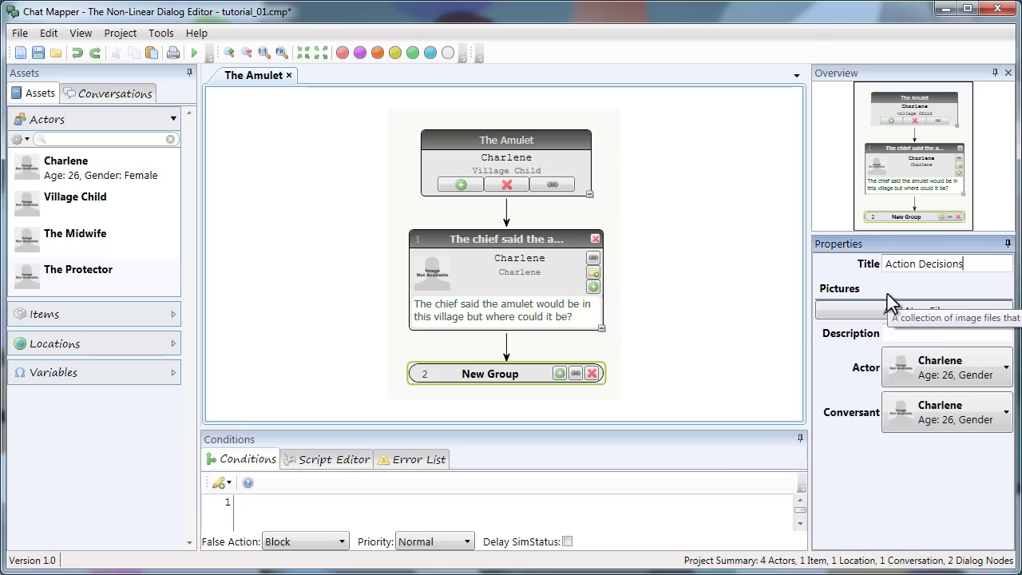
click(783, 289)
click(783, 289)
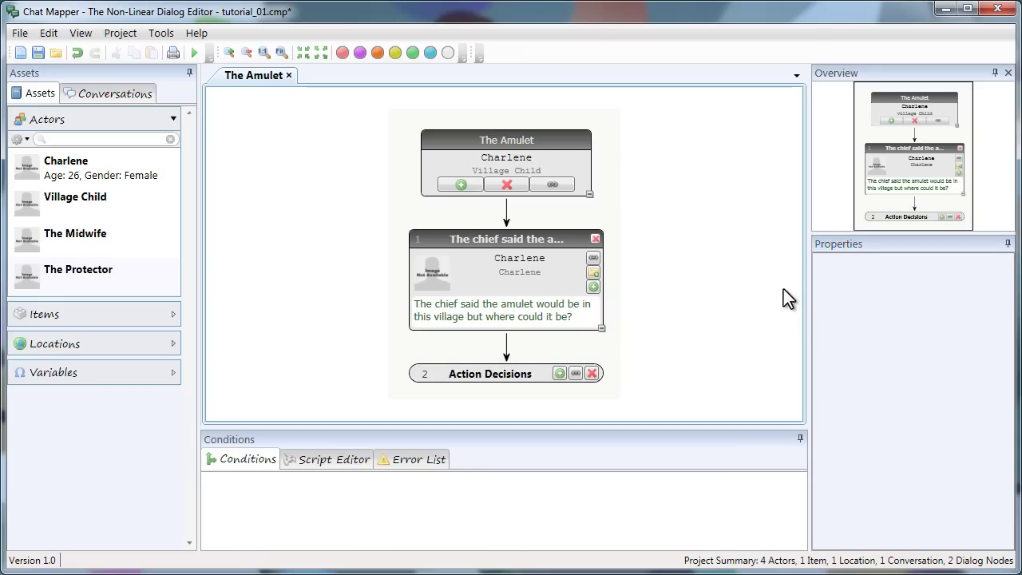
click(517, 372)
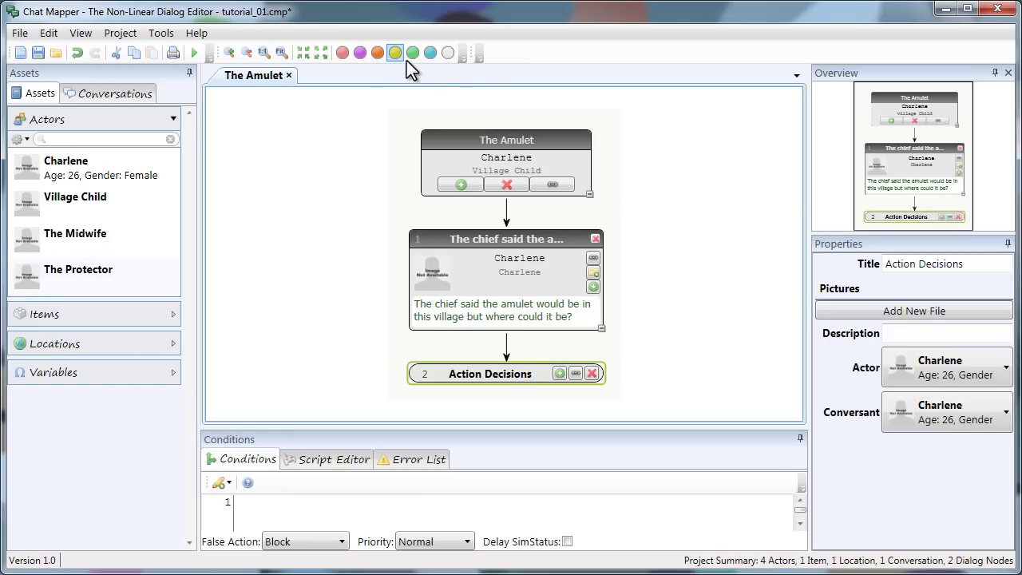
click(365, 56)
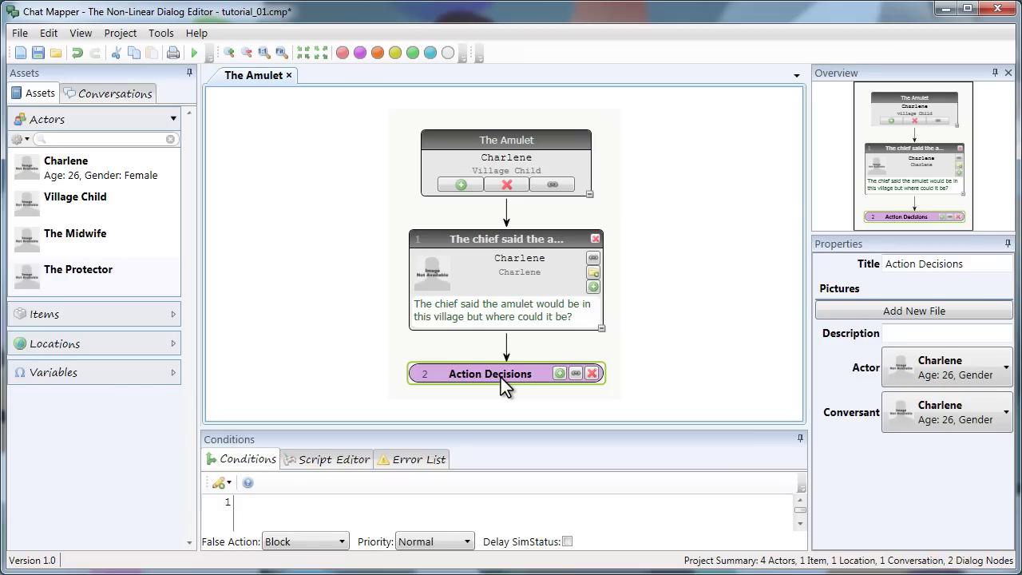
Under Action Decisions, add "Excuse me, do you know where I can find the amulet of healing?" to Village Child, menu text "Ask the Village Child".
click(560, 374)
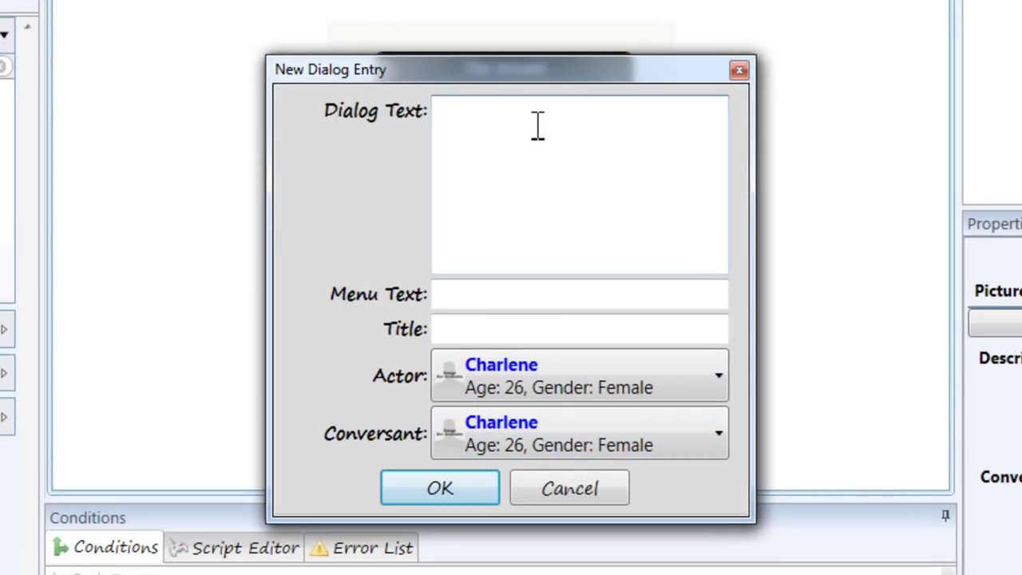
text(Excuse me, do)
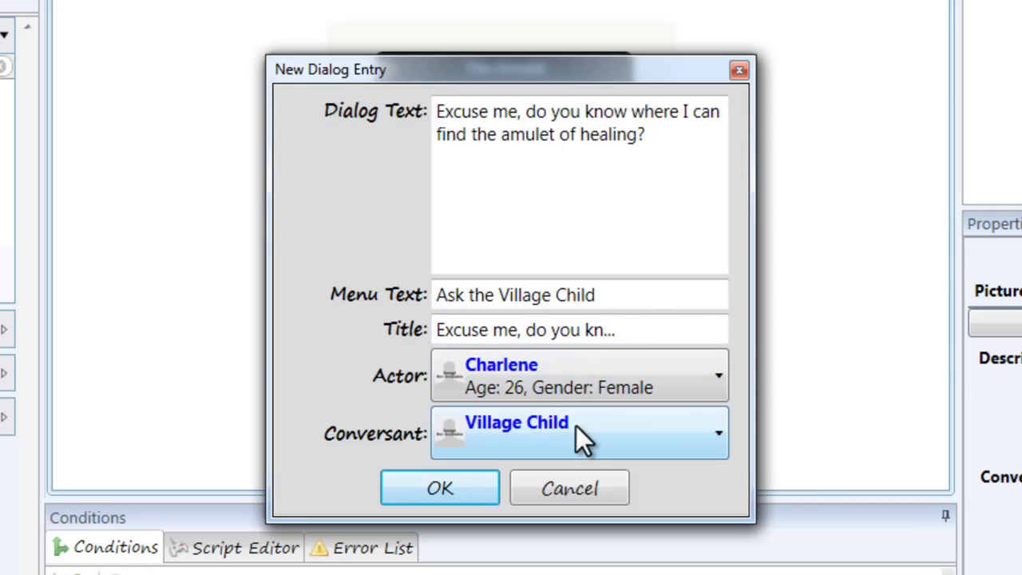
click(463, 489)
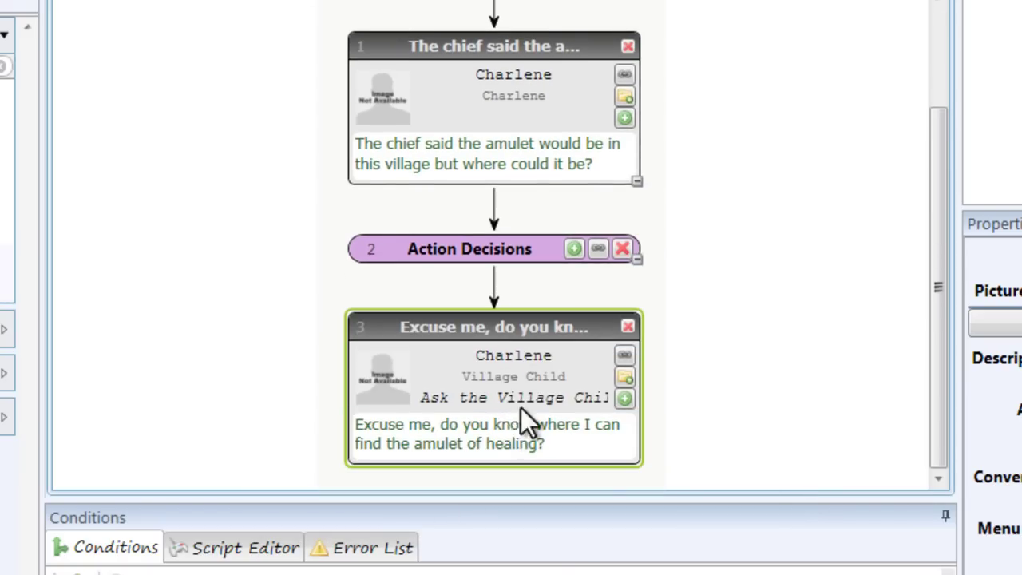
Start a new child dialog entry under the question to Village Child.
click(621, 397)
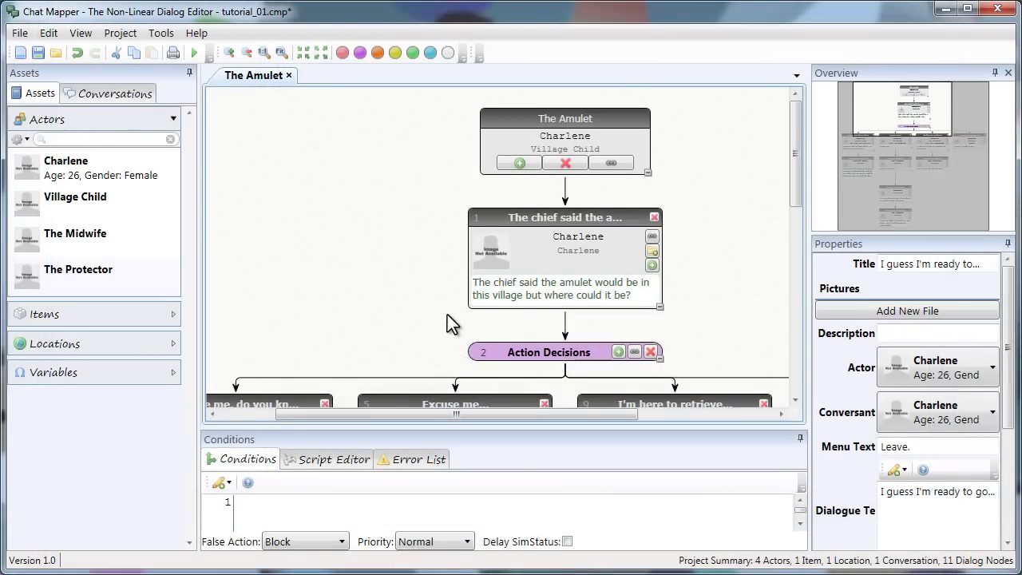
Look over the Village Child, Midwife, Protector and Leave branches under Action Decisions.
scroll(448, 315, down, 4)
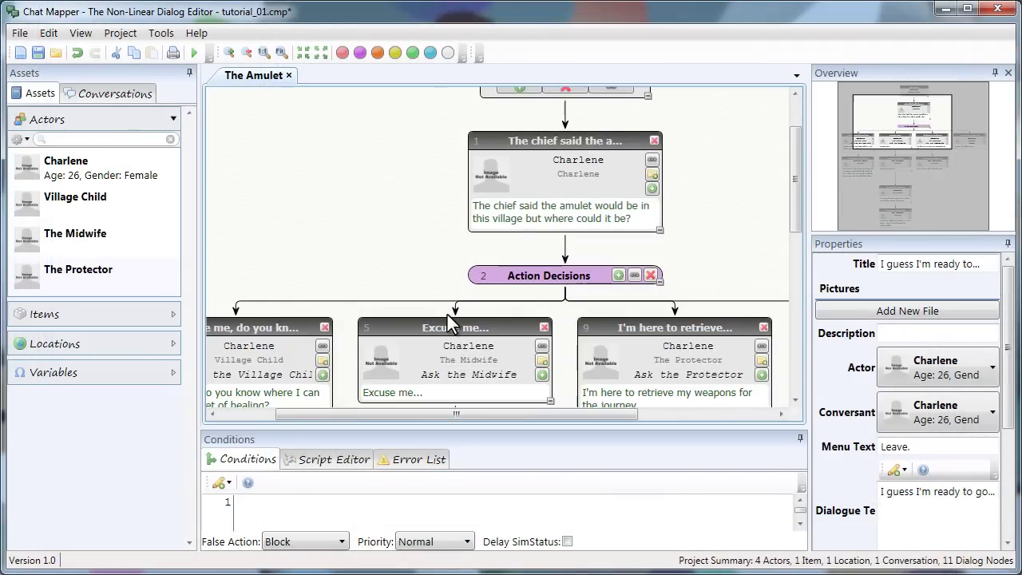
drag(504, 412, 642, 416)
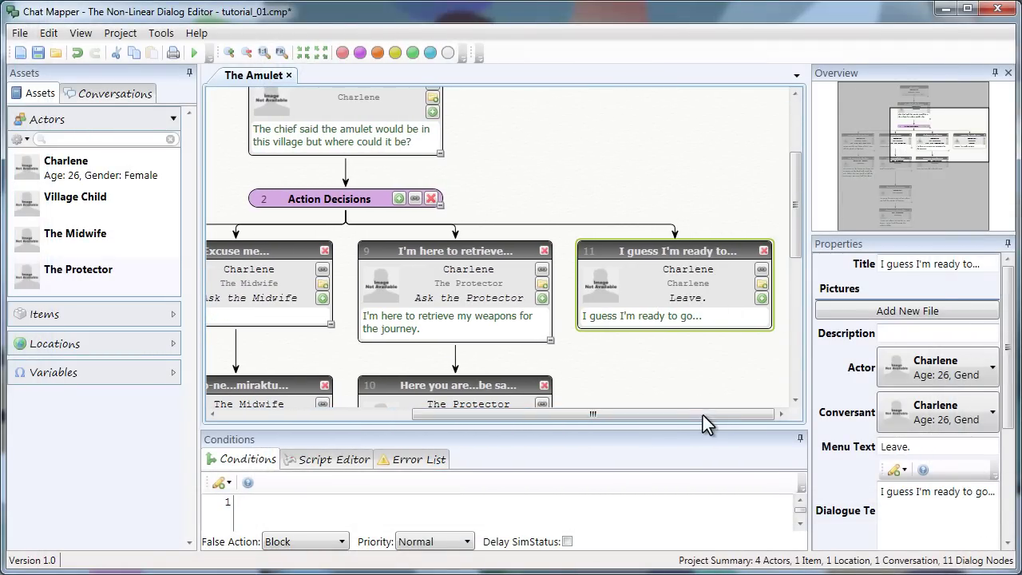
drag(703, 416, 515, 416)
scroll(528, 382, down, 2)
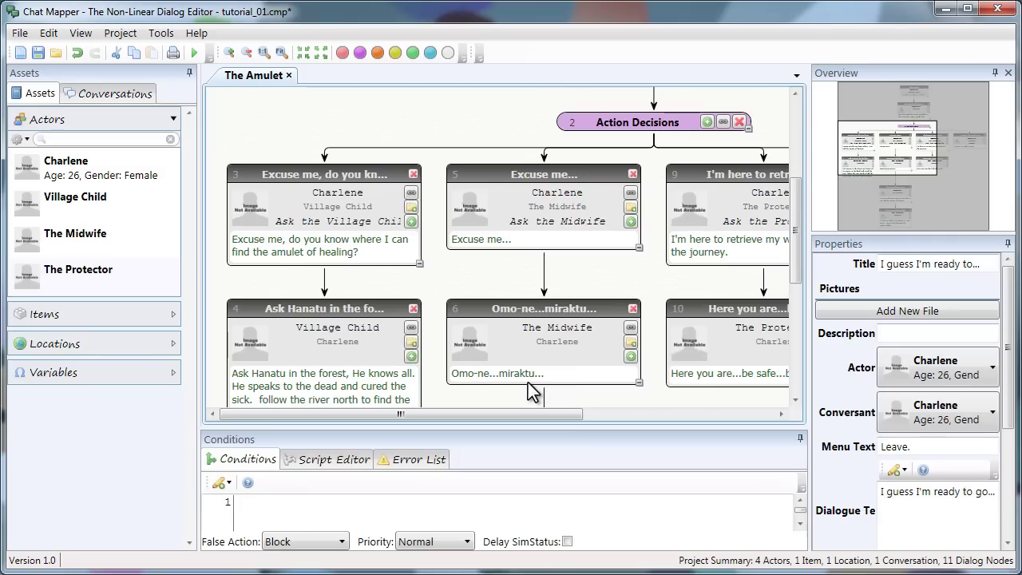
drag(796, 242, 782, 222)
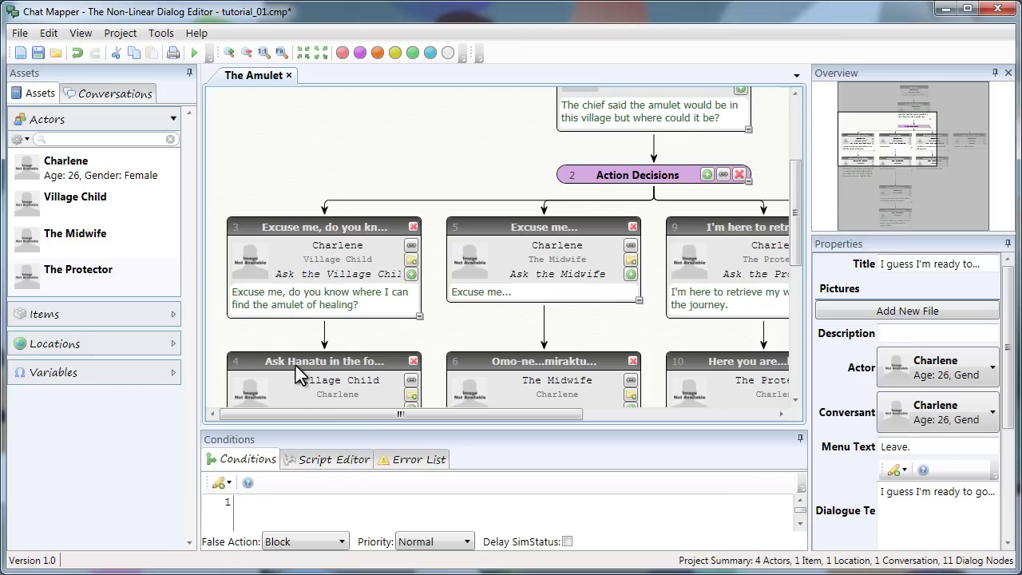
drag(791, 242, 798, 294)
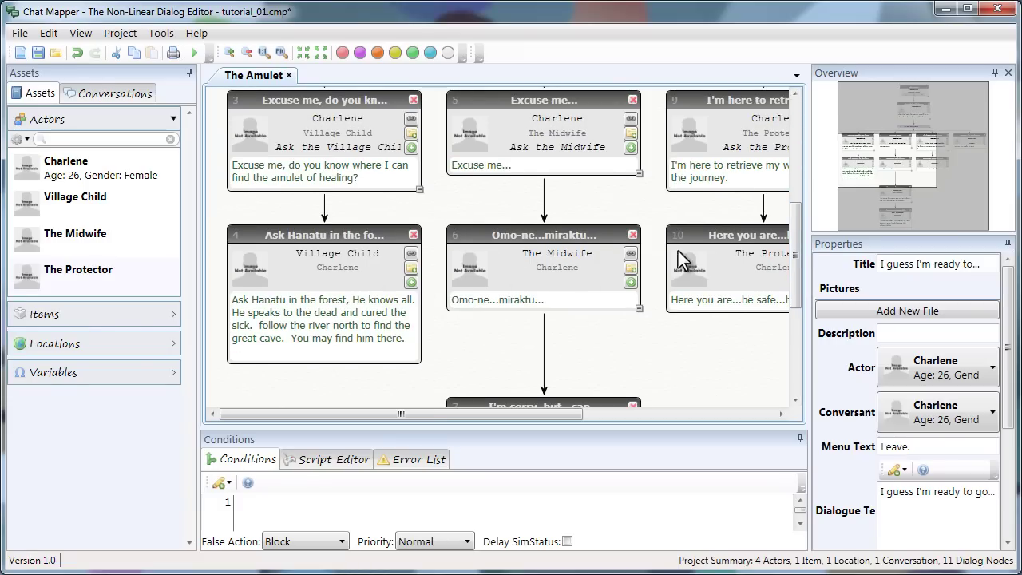
drag(797, 279, 800, 224)
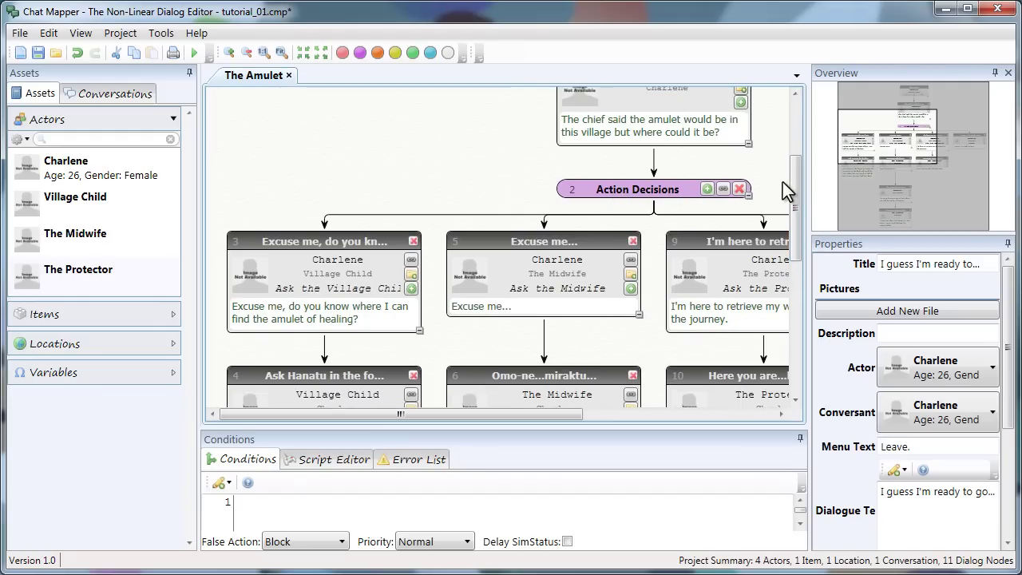
Link the Village Child's "Ask Hanatu in the forest" reply back to the Action Decisions group.
drag(798, 180, 799, 232)
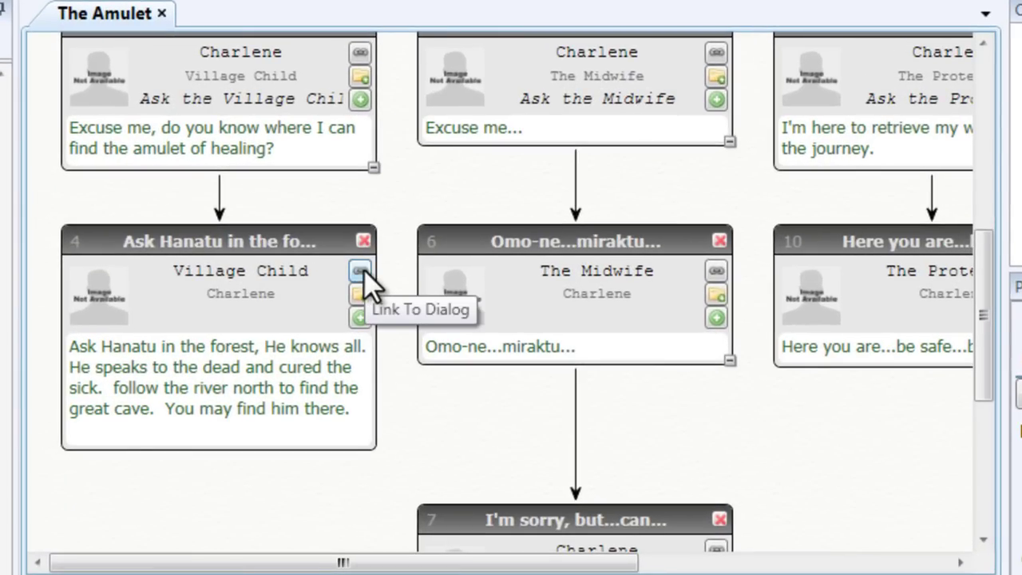
click(361, 271)
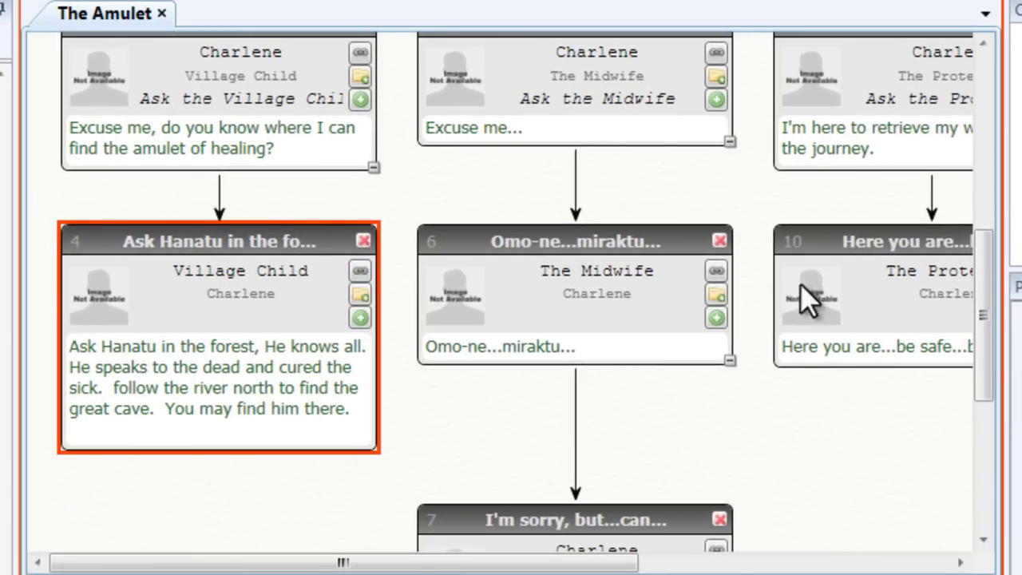
drag(987, 345, 987, 232)
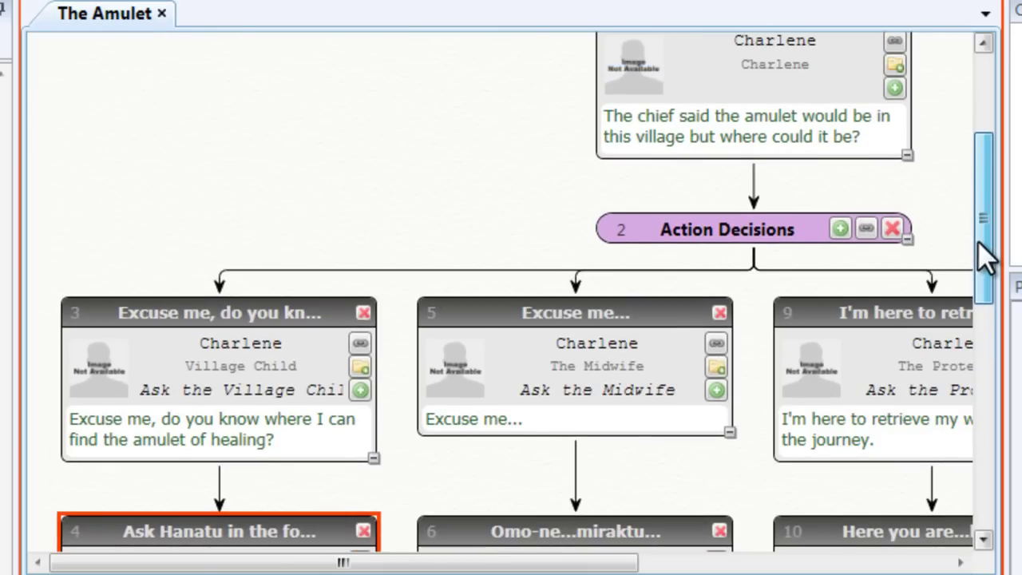
click(813, 224)
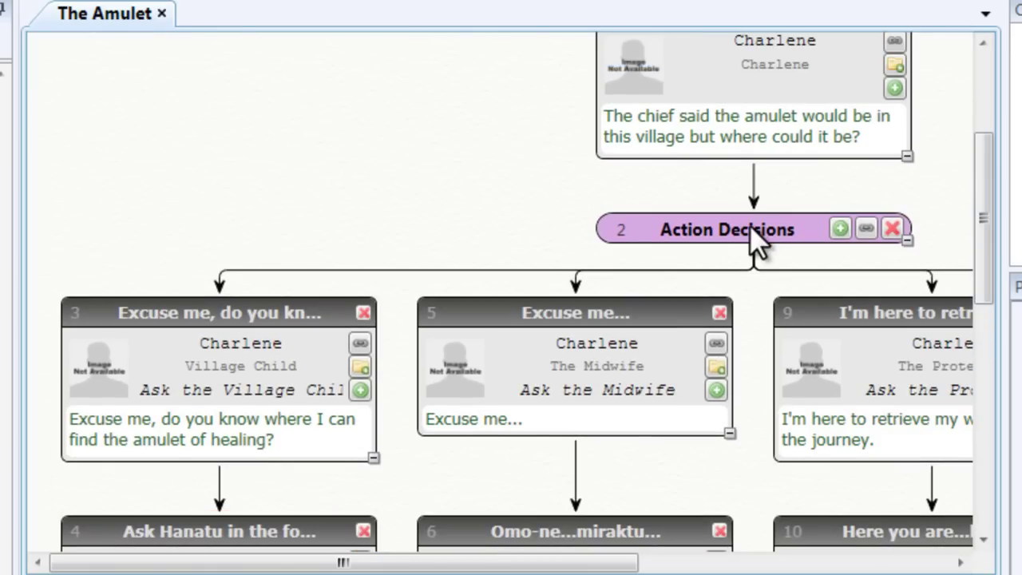
Examine the link below the Village Child's reply, the Action Decisions group it returns to, and the Leave branch.
drag(987, 254, 963, 359)
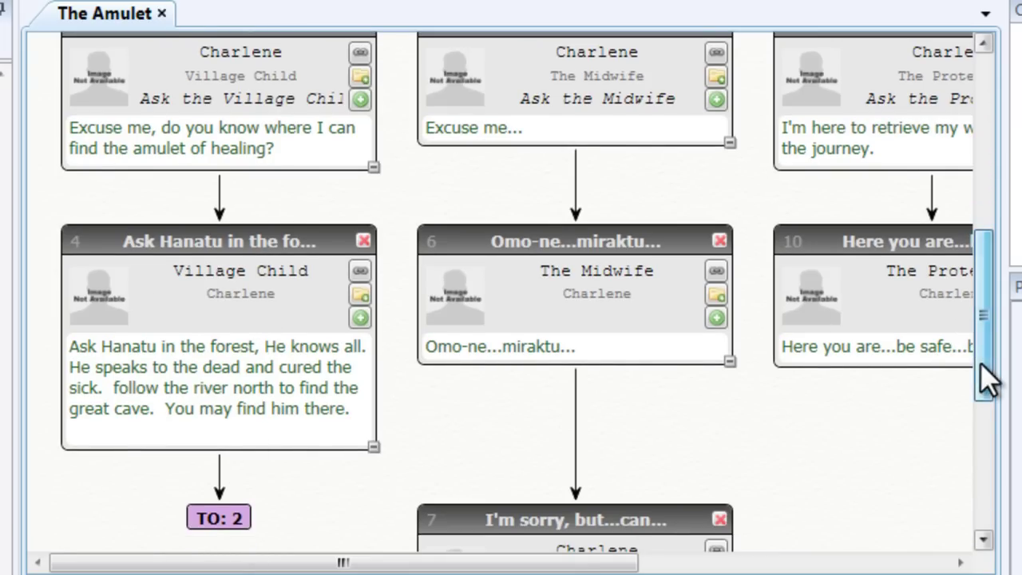
drag(989, 379, 1005, 292)
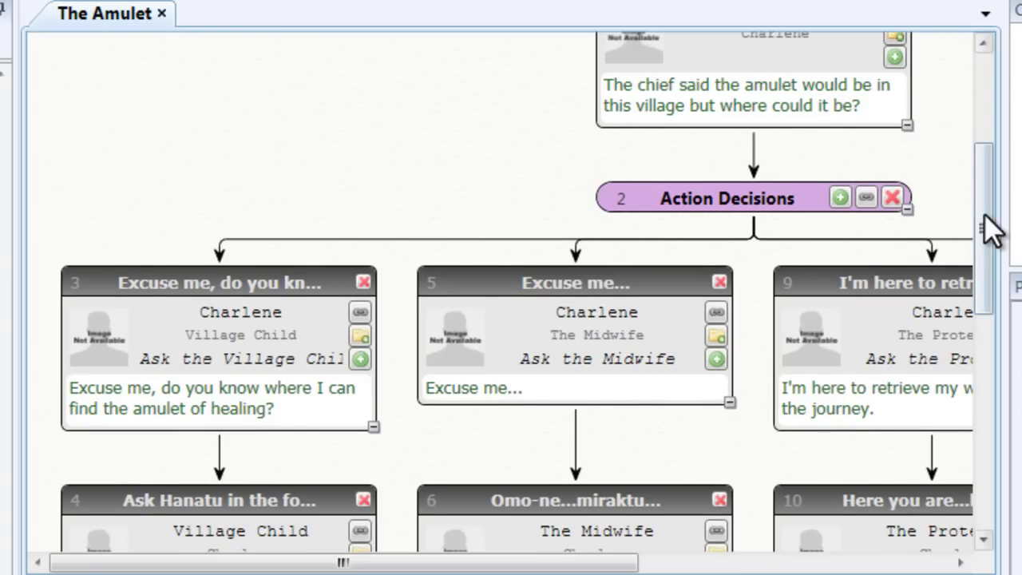
drag(988, 229, 955, 336)
scroll(807, 383, up, 2)
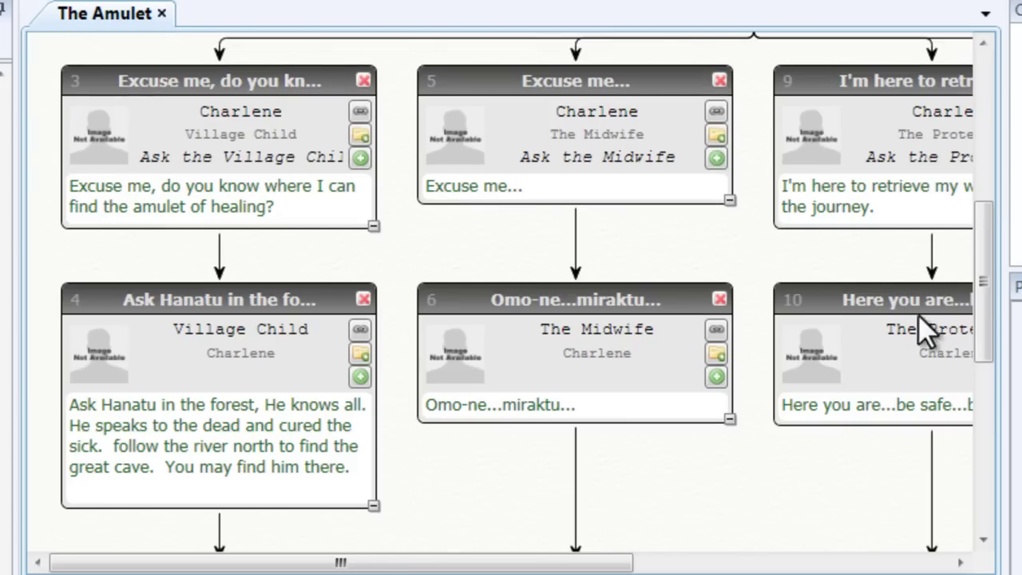
drag(982, 300, 975, 192)
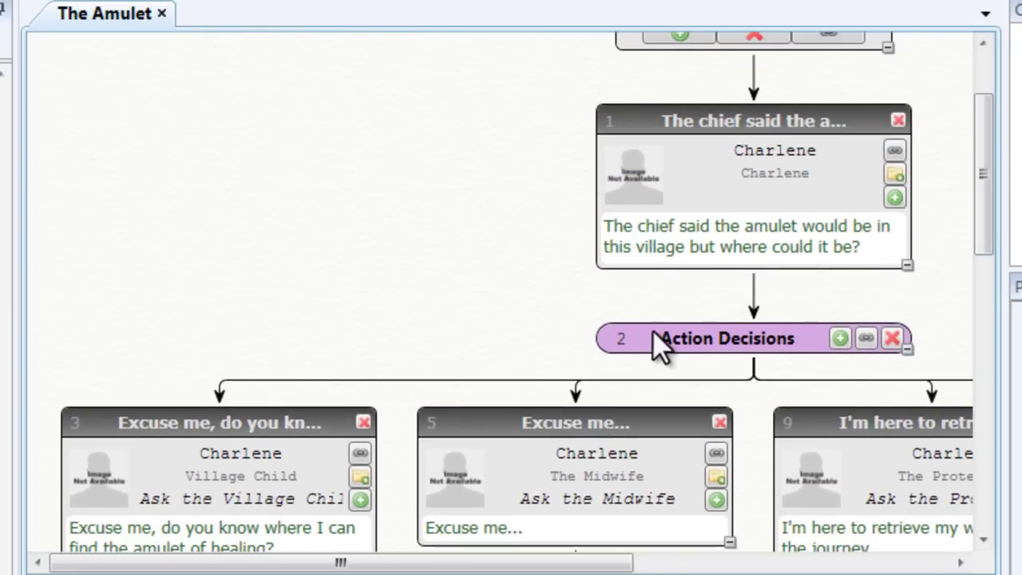
drag(549, 572, 898, 568)
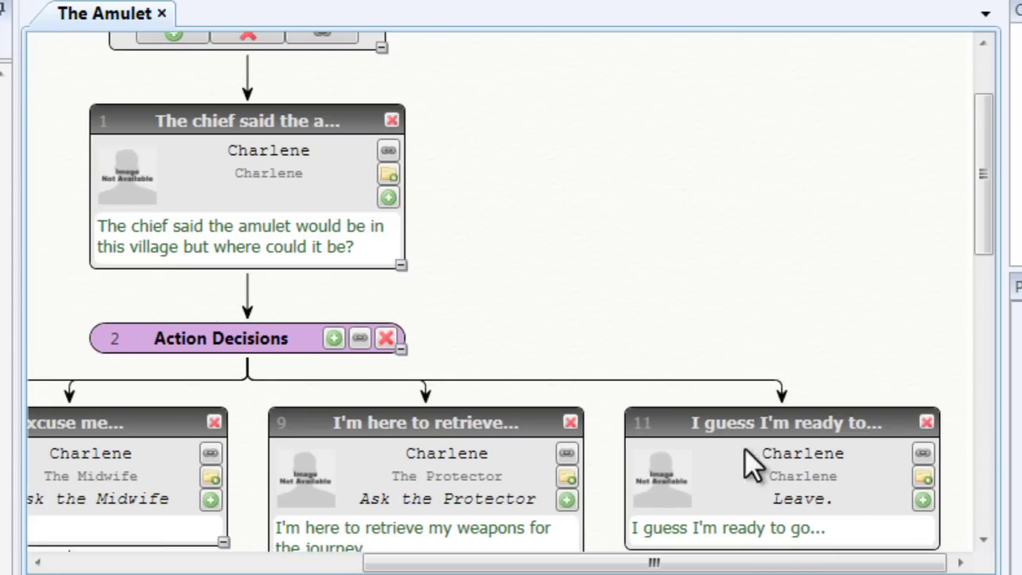
drag(985, 242, 988, 324)
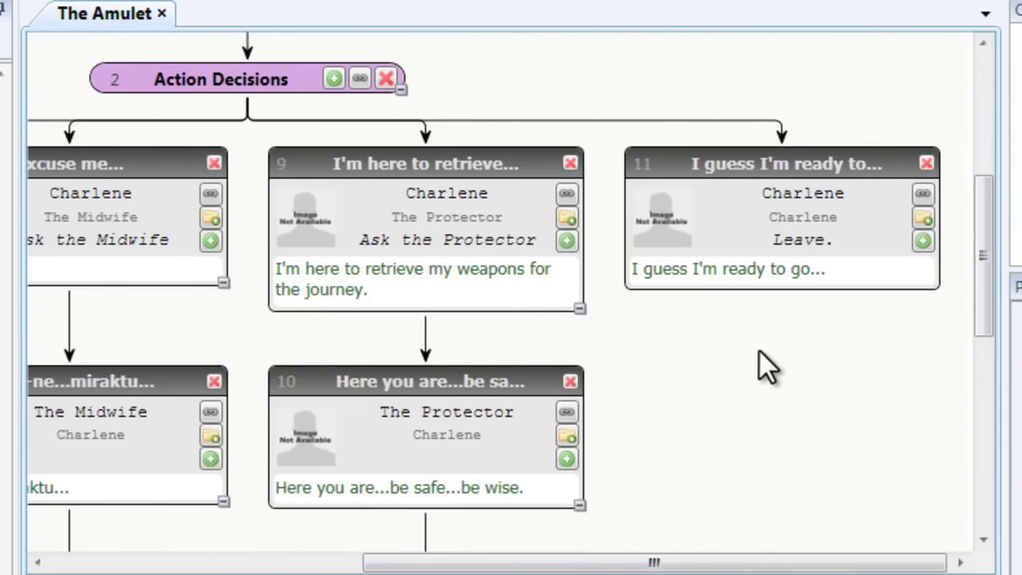
Reorder the "Ask the Midwife" entry one place to the left, ahead of the Village Child branch.
drag(681, 565, 388, 563)
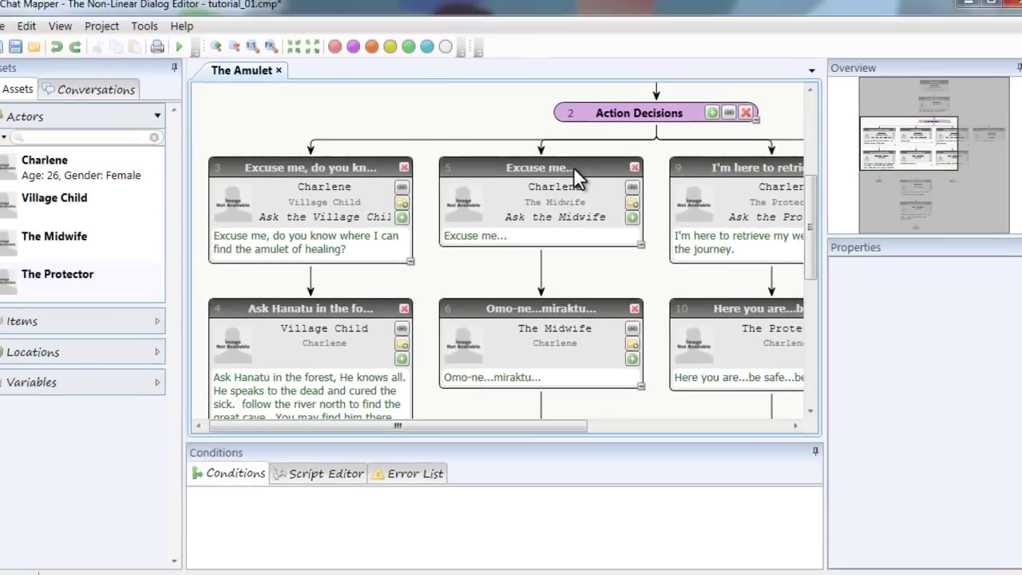
right_click(617, 167)
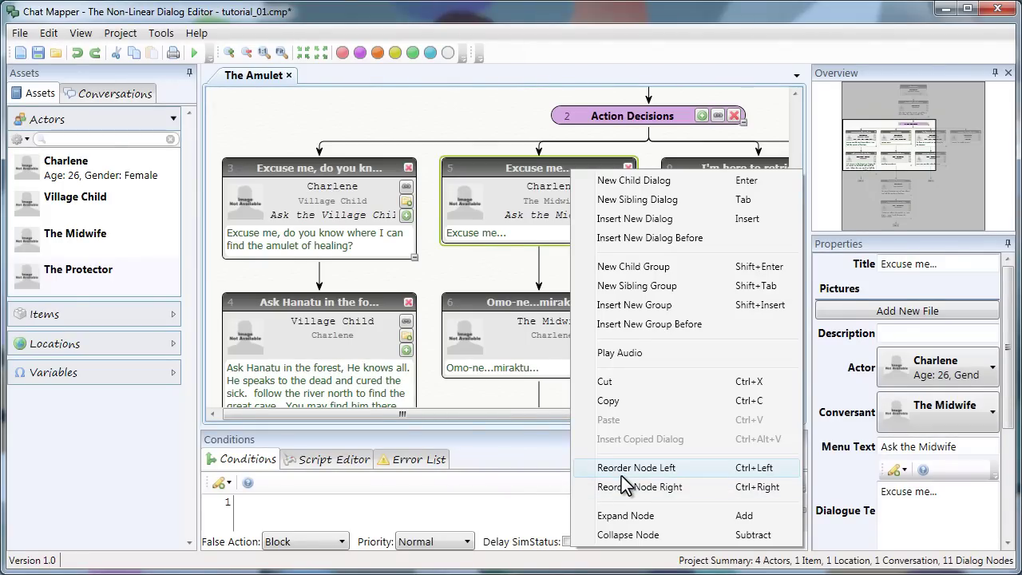
click(622, 476)
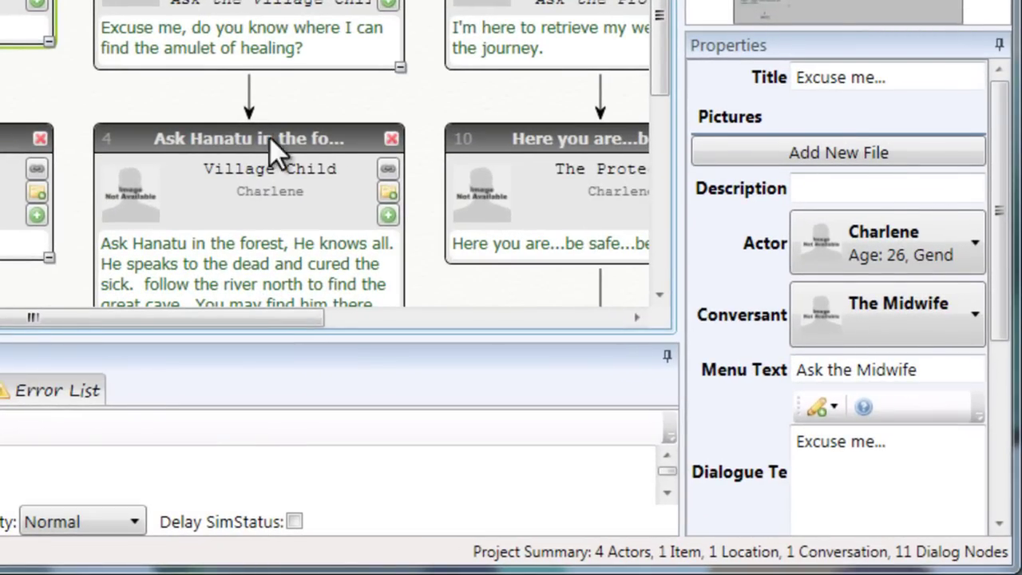
Add the [a] prefix to the Midwife entry's menu text so it reads "[a]Ask the Midwife".
click(947, 370)
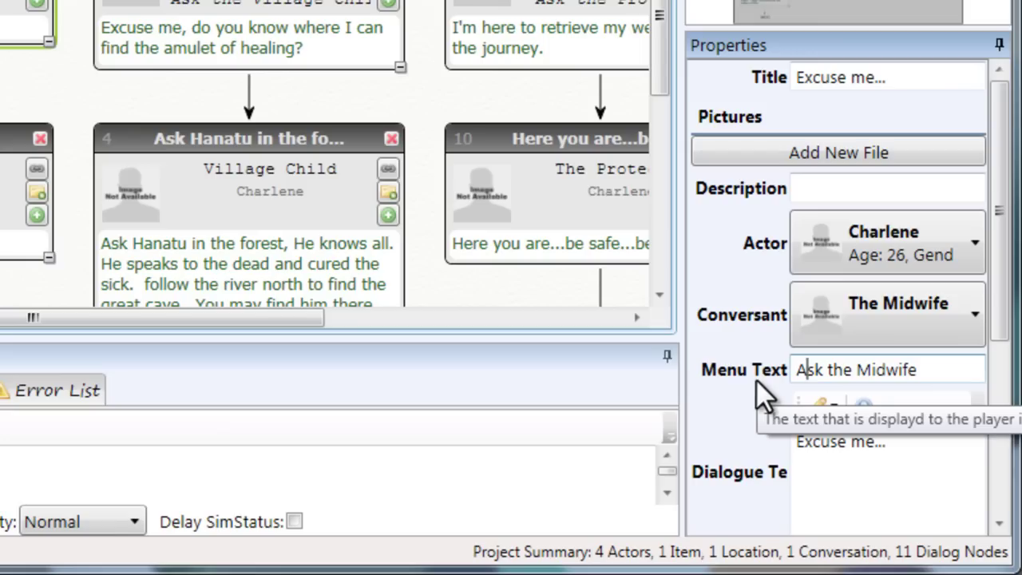
key(Home)
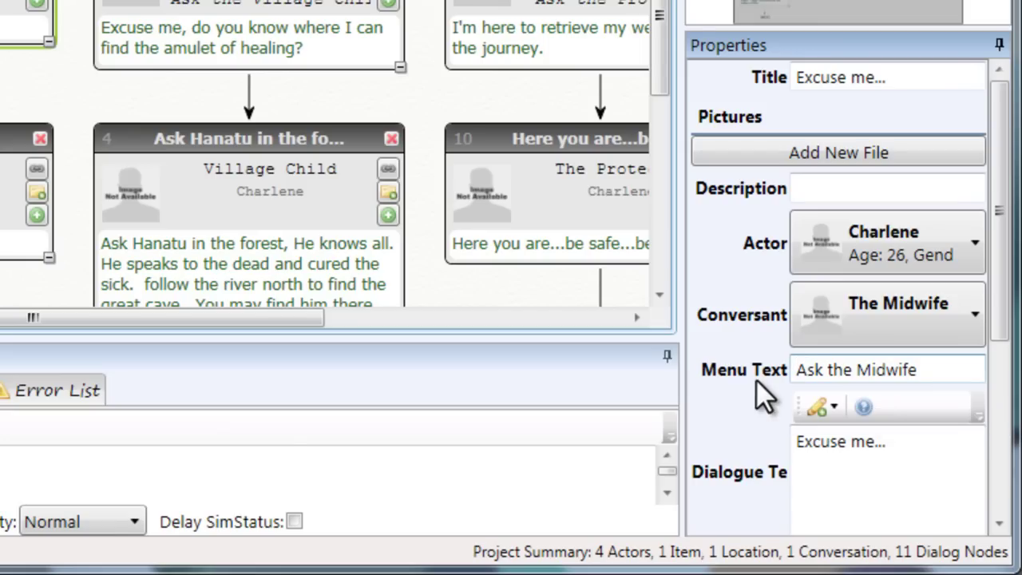
text([s)
key(Delete)
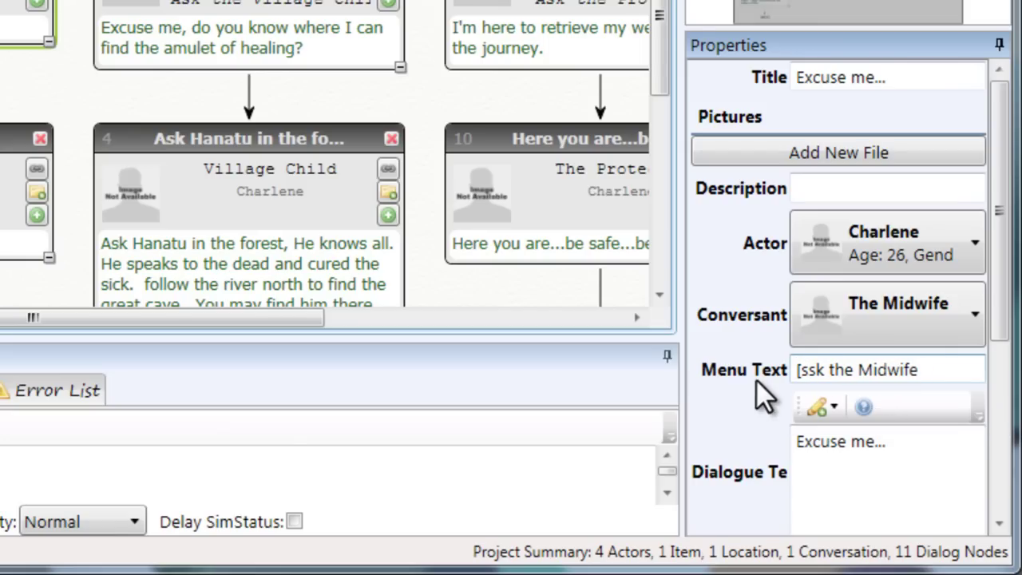
text(a])
key(BackSpace)
key(BackSpace)
key(BackSpace)
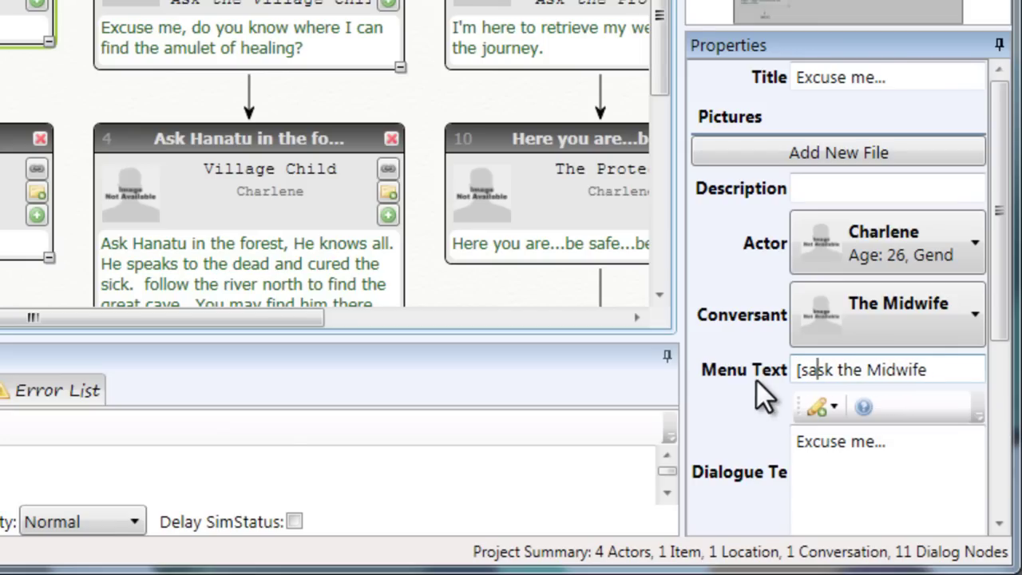
text(a)
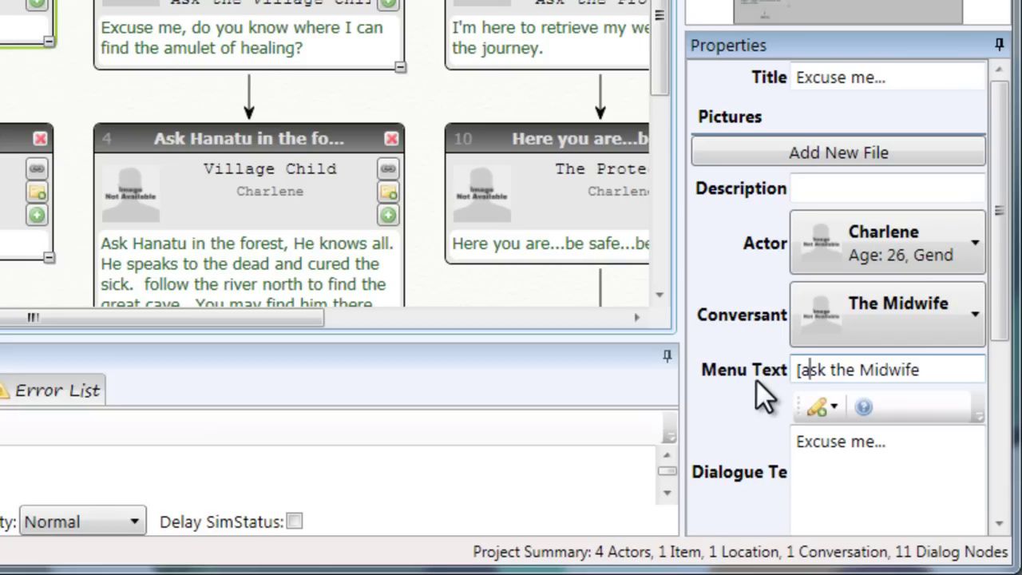
text(])
key(BackSpace)
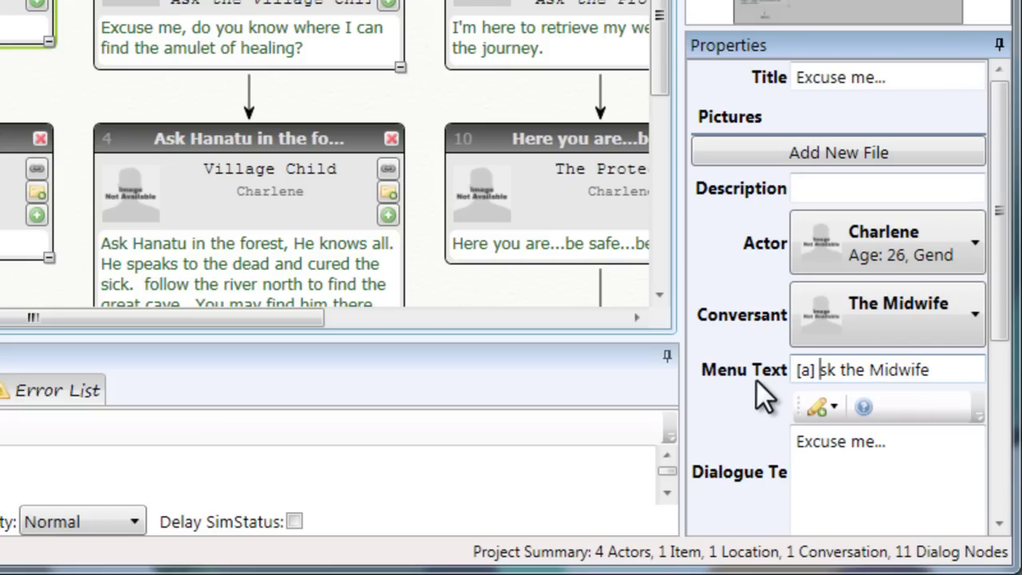
text(A)
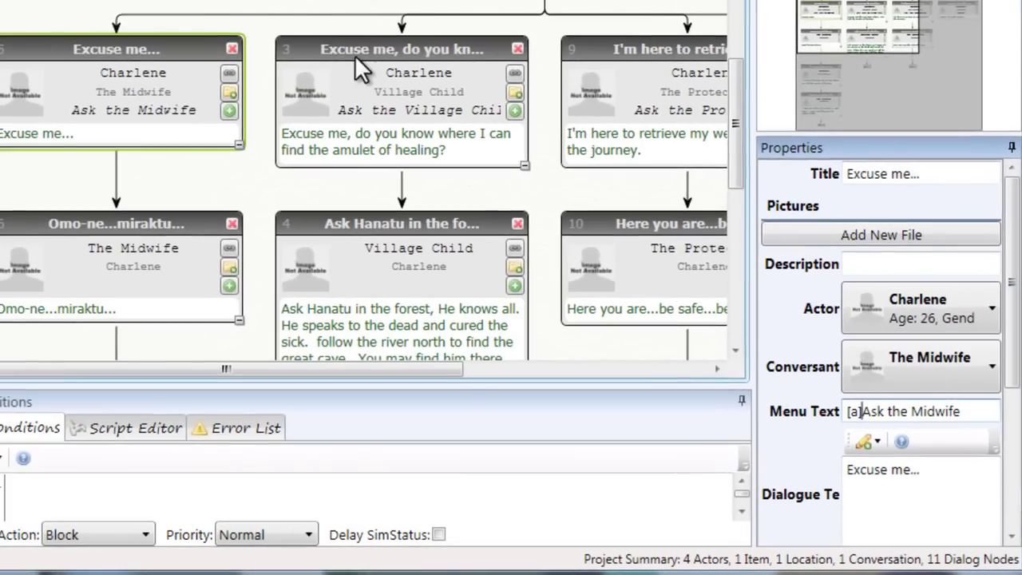
Prefix the menu texts of the "Ask the Village Child" and "Ask the Protector" entries with [a].
click(295, 19)
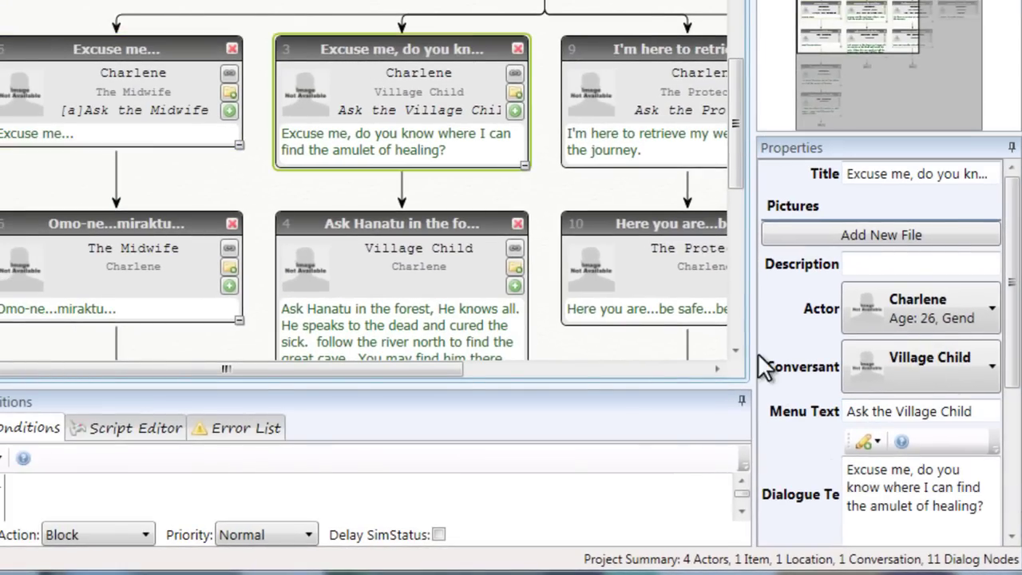
click(848, 412)
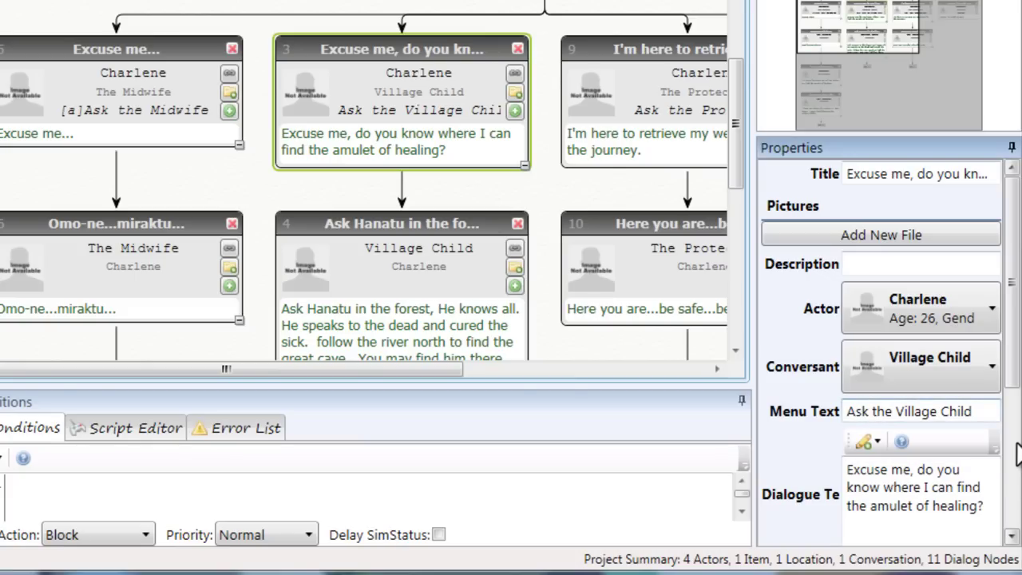
text([a])
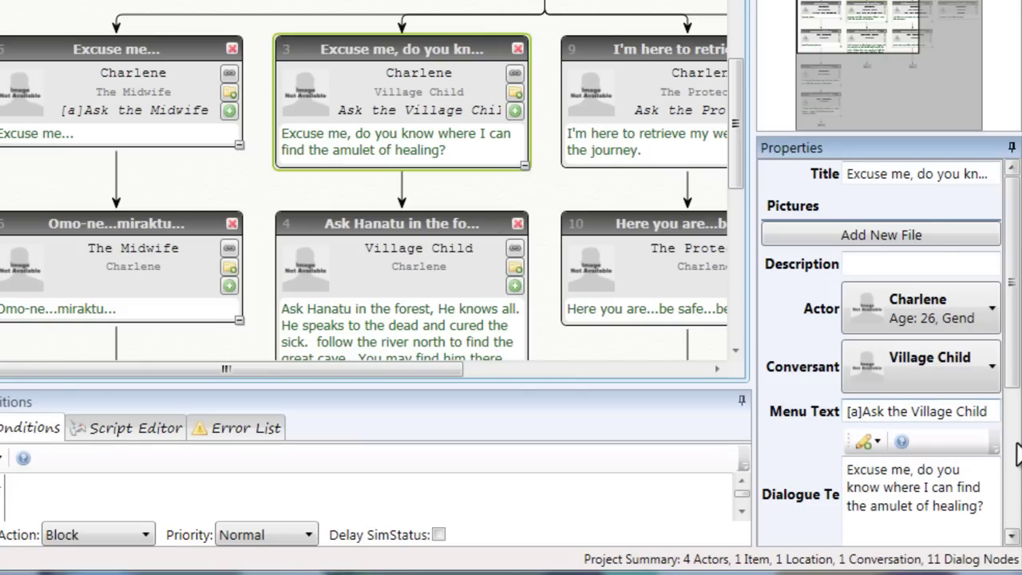
click(585, 47)
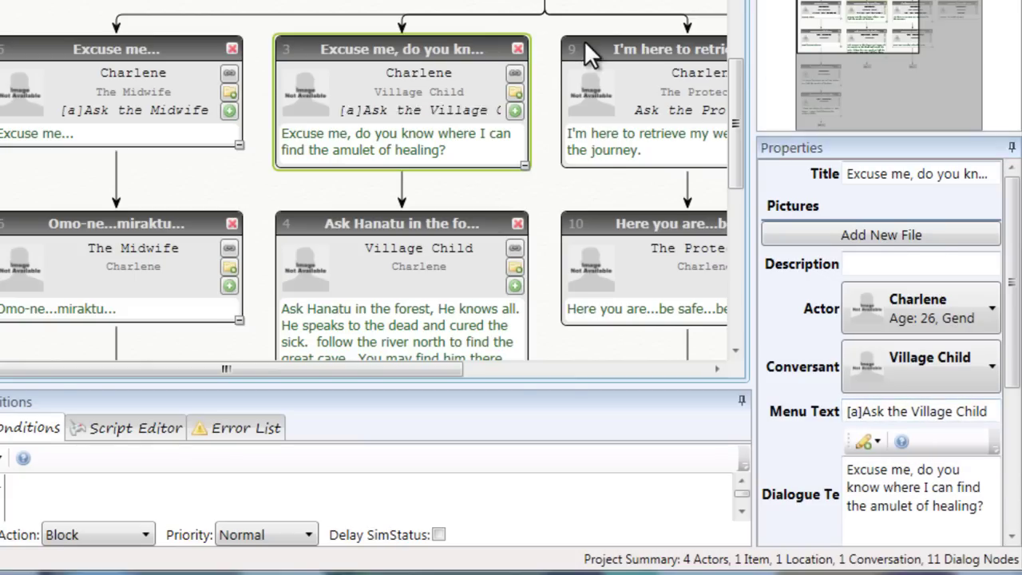
click(851, 411)
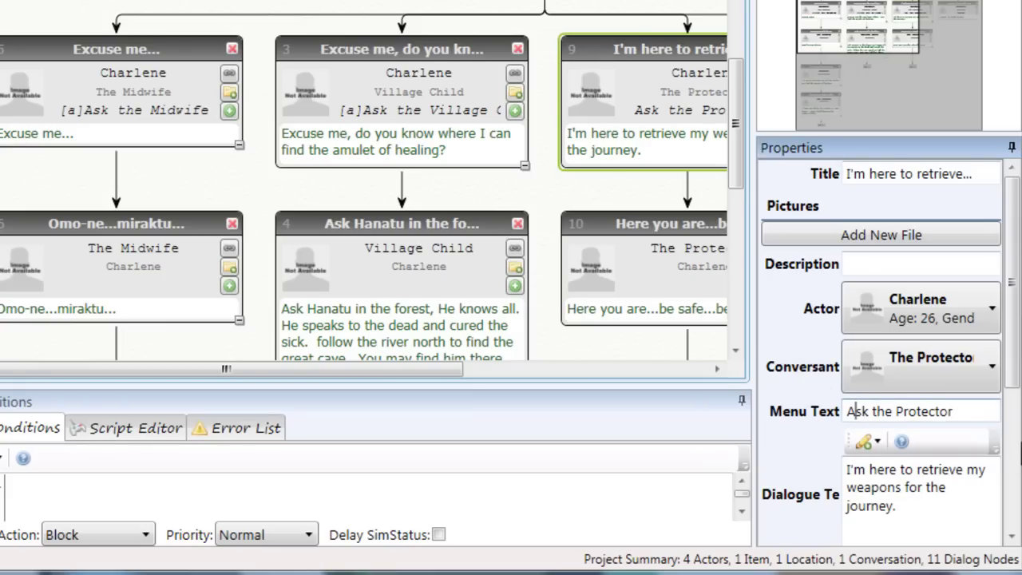
text([a])
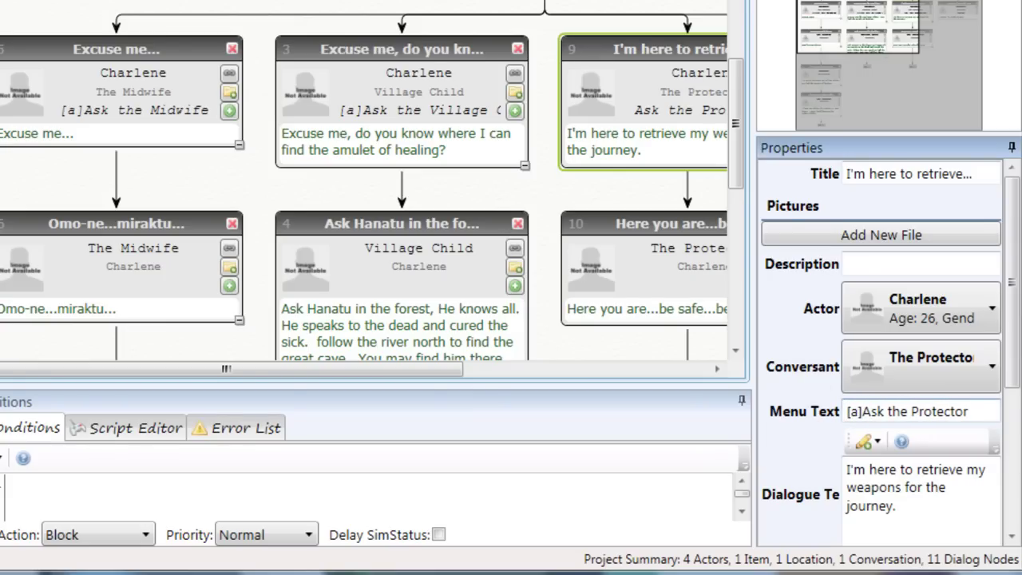
Set the menu text of the "I guess I'm ready to go..." entry to "[a]Leave.".
drag(280, 370, 535, 397)
click(548, 50)
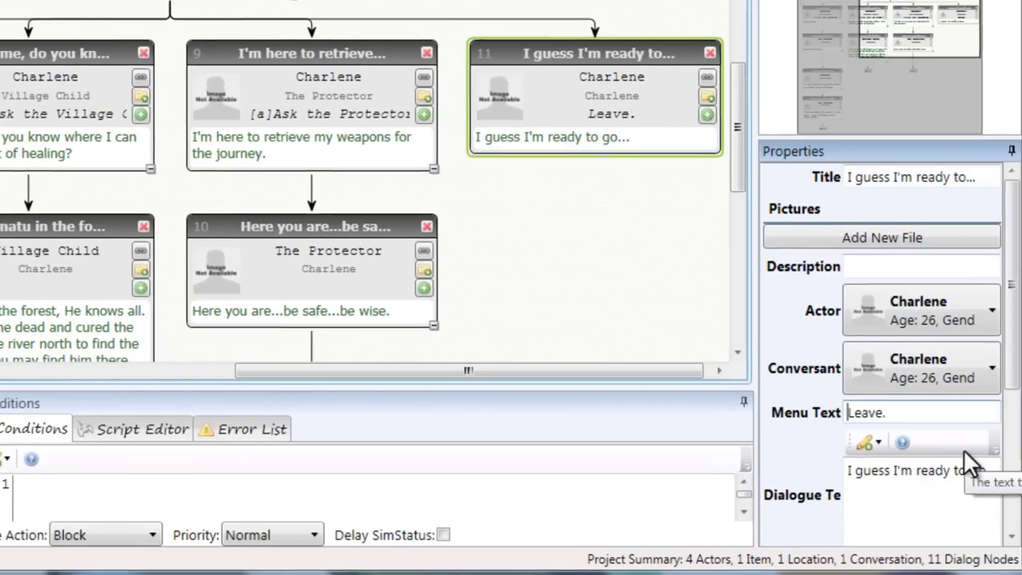
text([a])
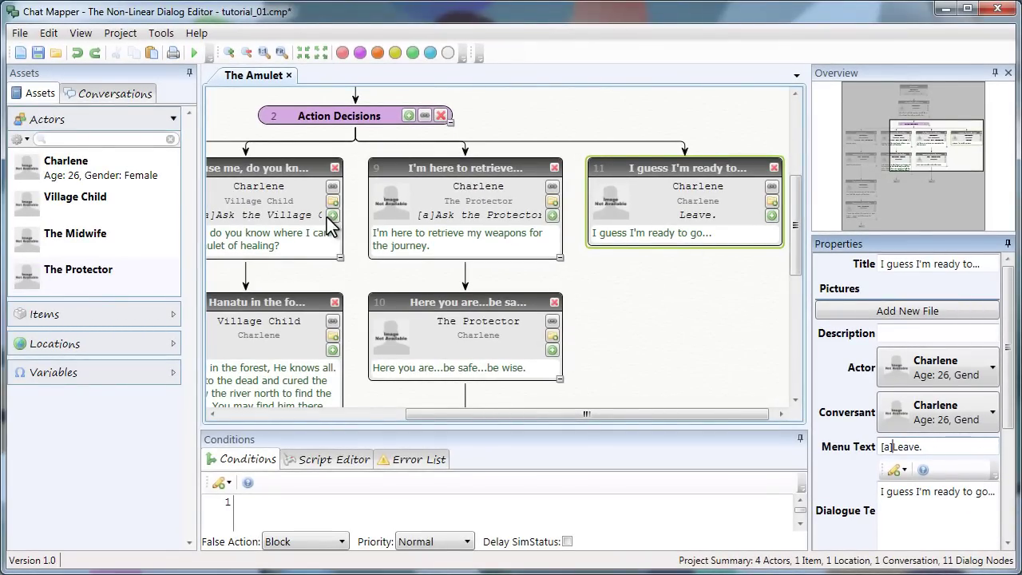
Launch the conversation simulator and start The Amulet conversation.
click(693, 413)
drag(693, 413, 523, 402)
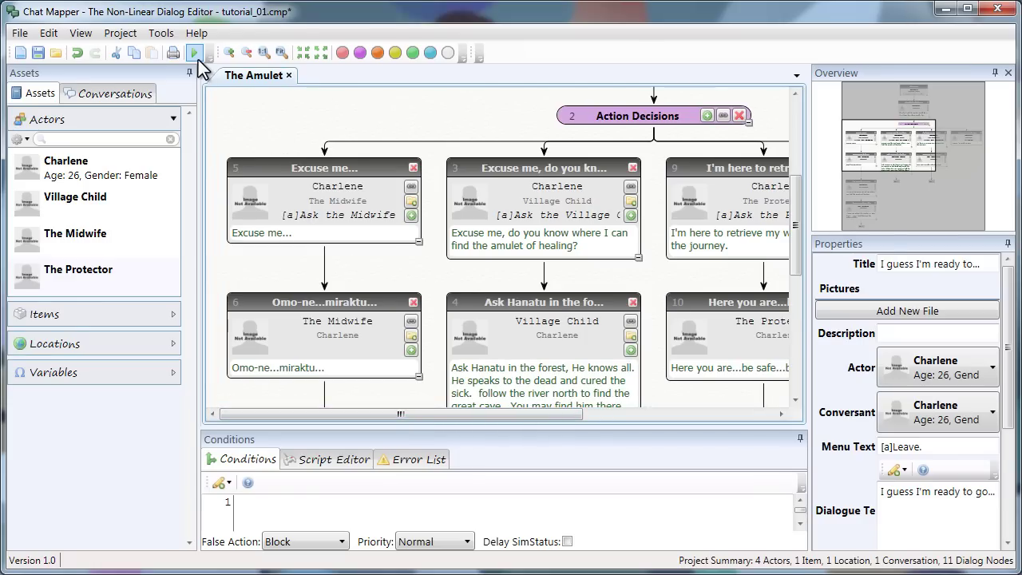
click(196, 57)
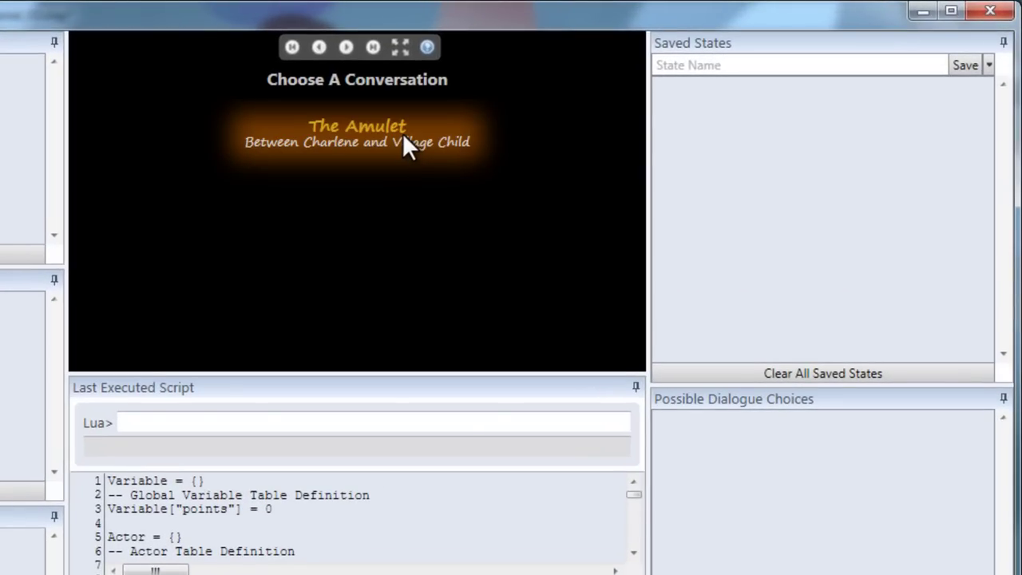
click(403, 136)
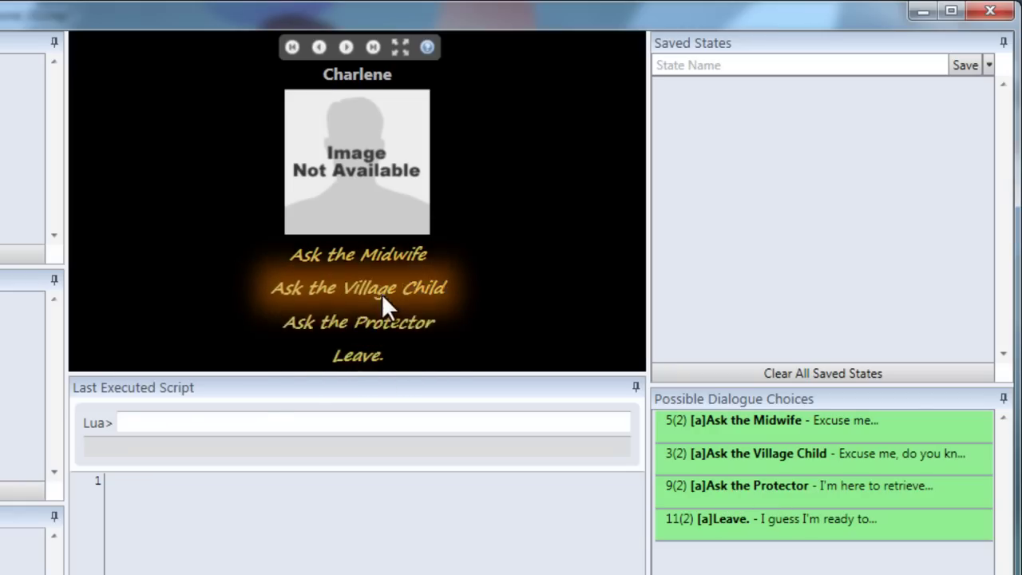
Choose "Ask the Midwife" in the simulator and play its dialogue through until the menu choices return.
click(383, 264)
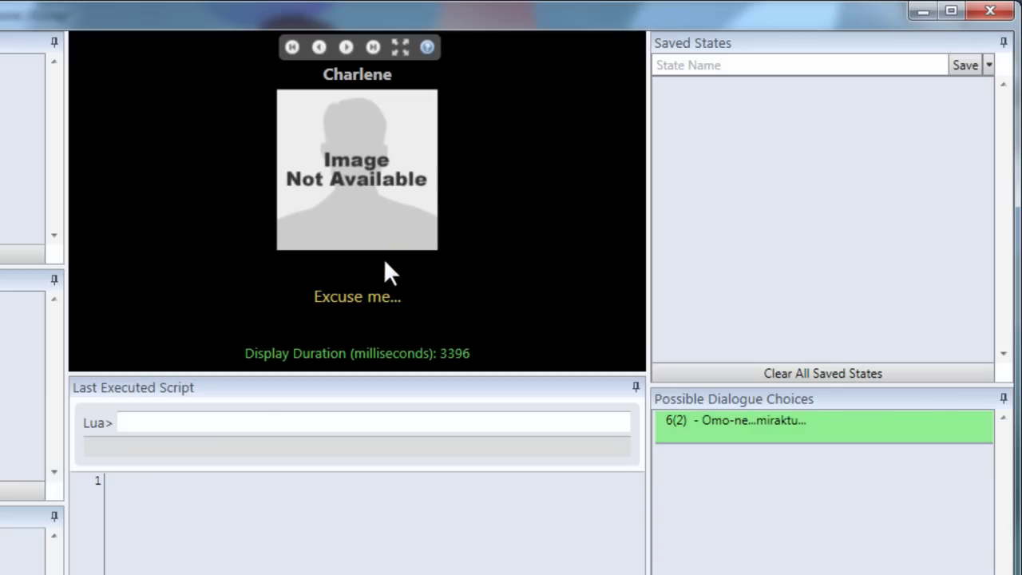
click(413, 315)
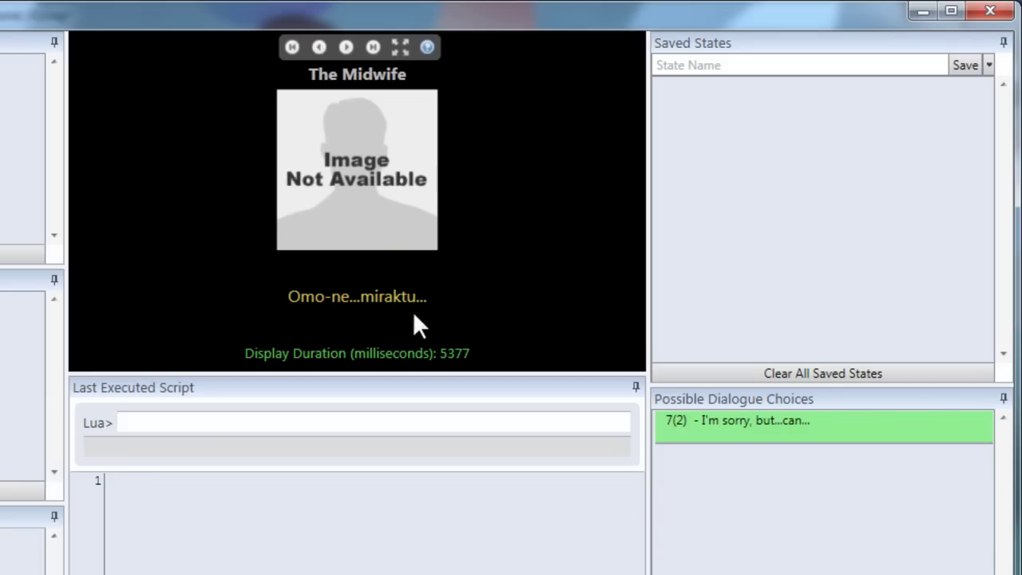
click(413, 314)
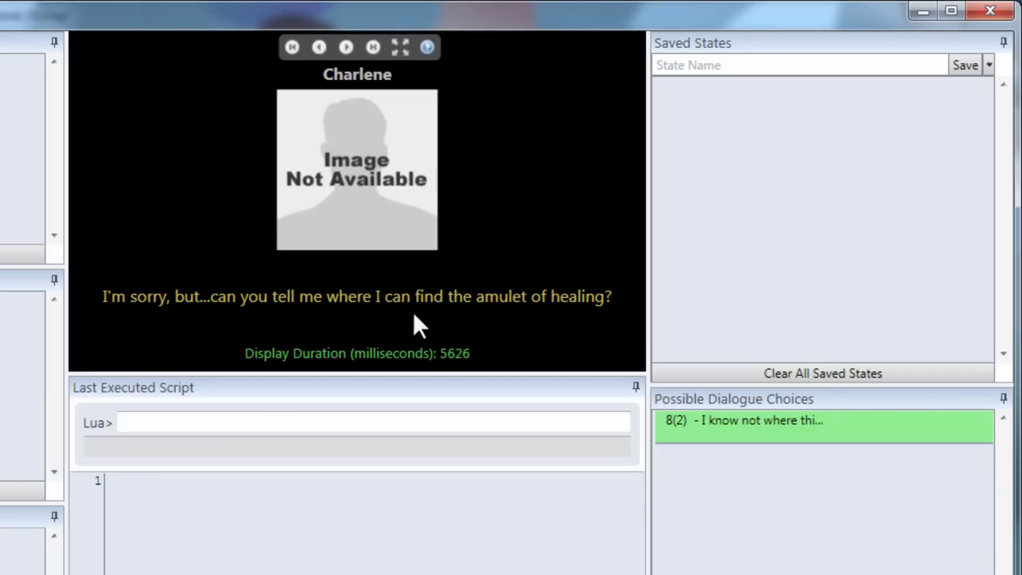
click(413, 311)
click(413, 312)
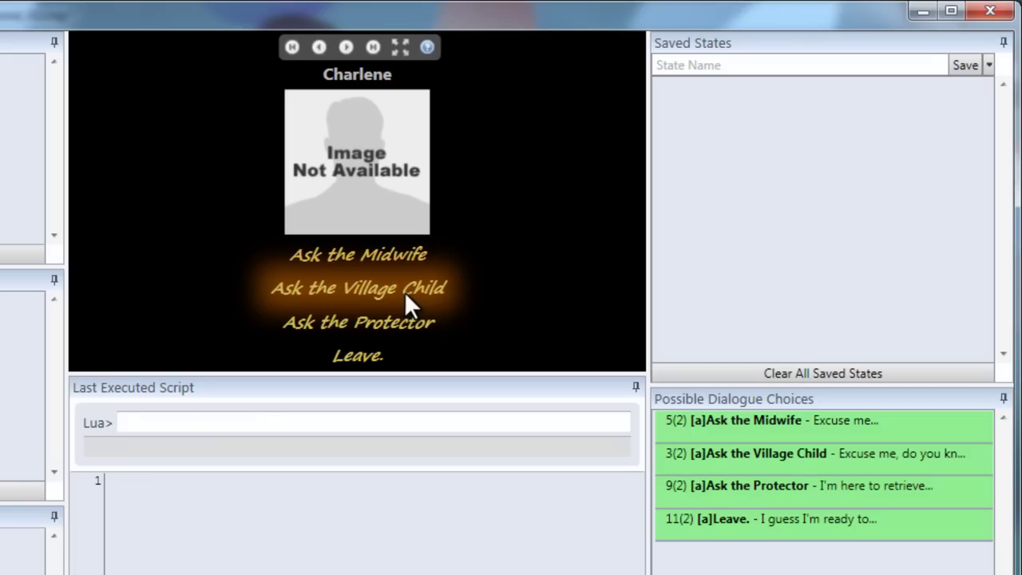
Play through the "Ask the Village Child" and "Ask the Protector" choices, returning to the choice menu after each.
click(405, 294)
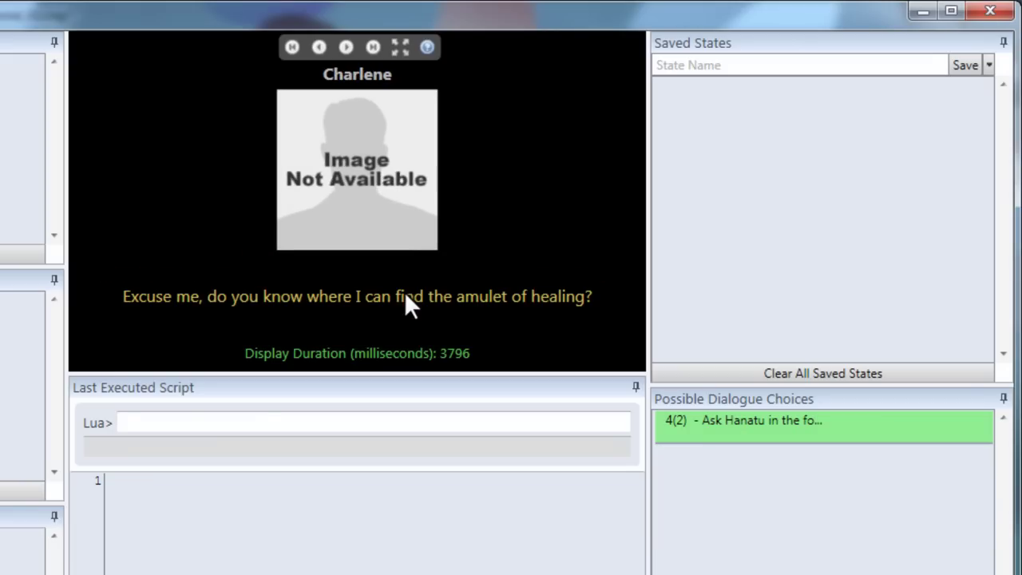
click(404, 291)
click(404, 292)
click(412, 328)
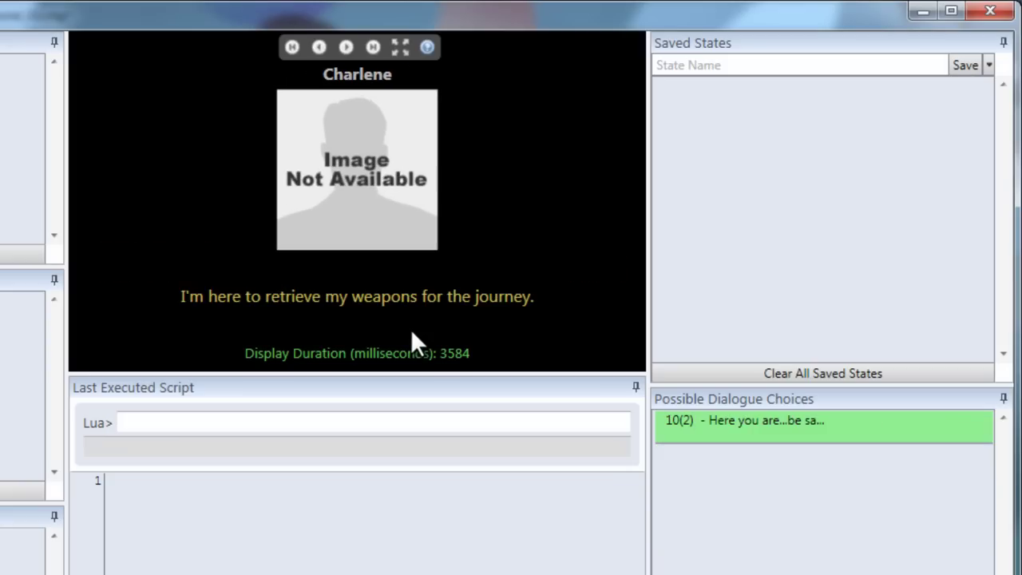
click(412, 334)
click(412, 334)
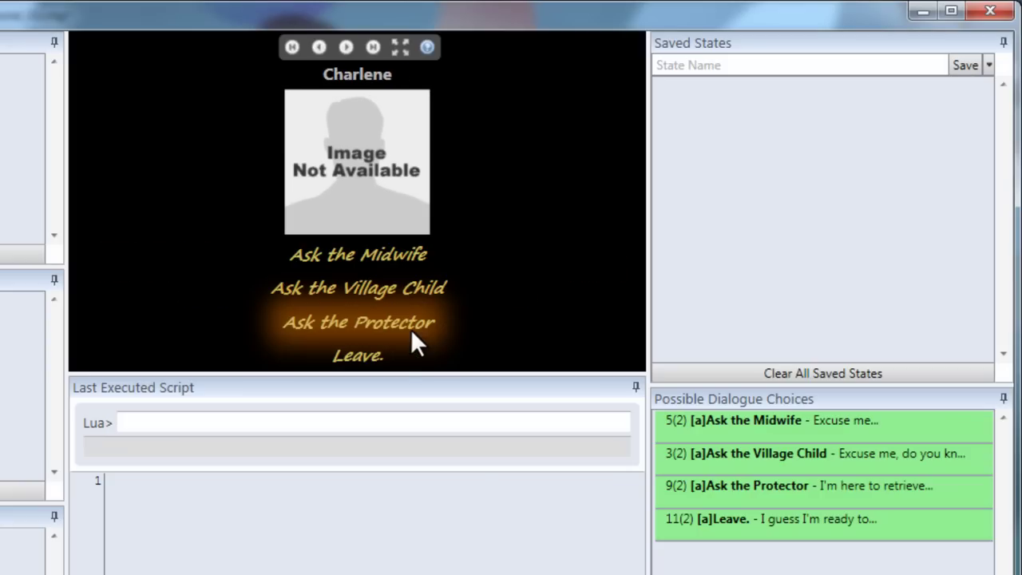
Play the "Leave." choice to end the simulated conversation, and close the simulator.
click(345, 366)
click(346, 366)
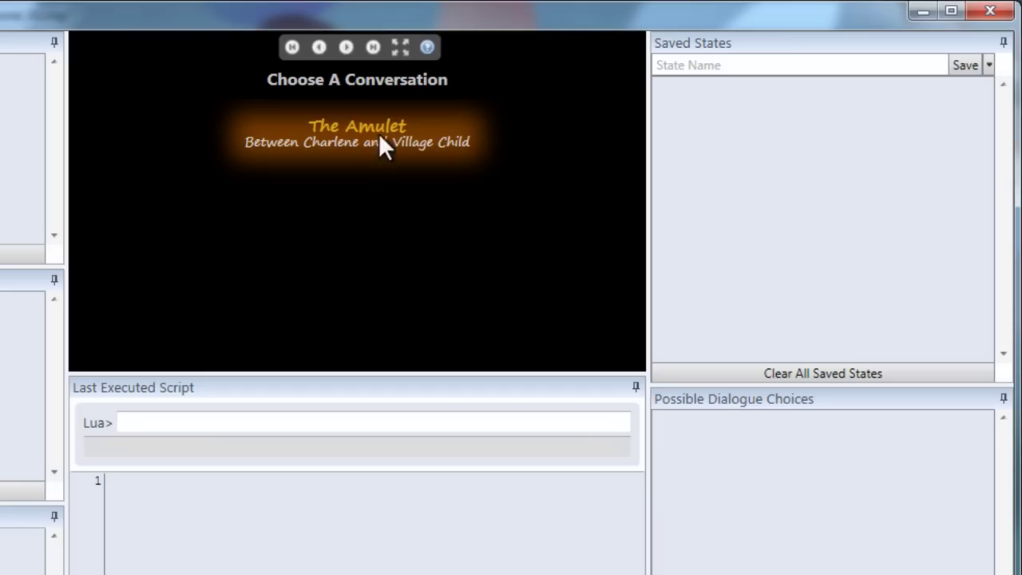
click(990, 11)
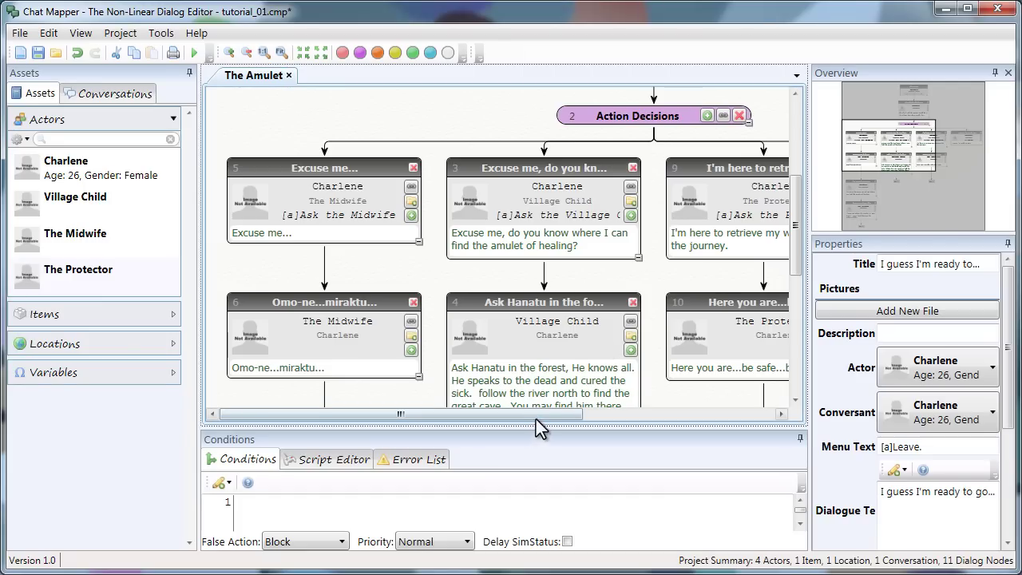
Bring the "I guess I'm ready to go..." entry under Action Decisions into view.
drag(538, 415, 628, 423)
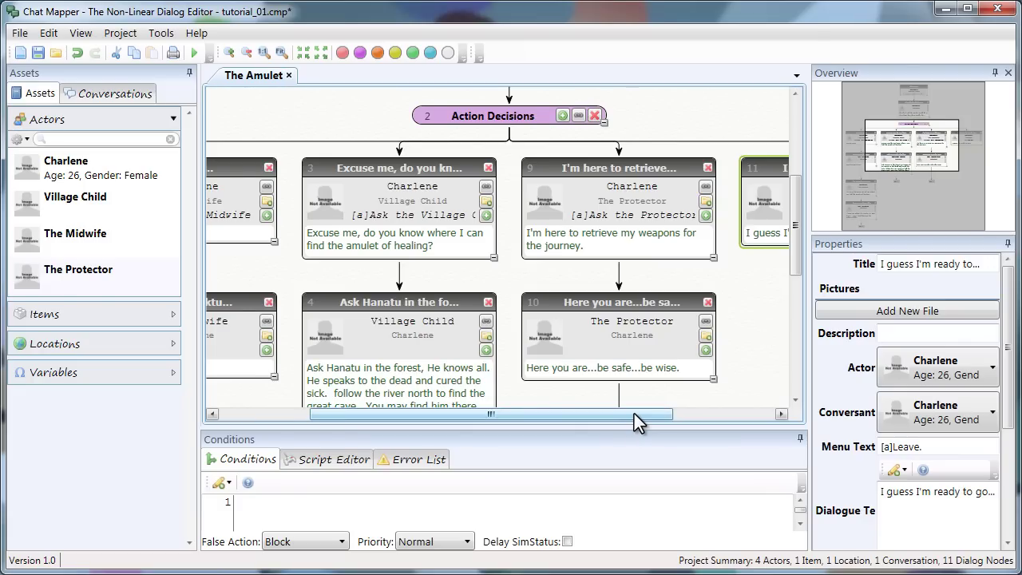
drag(634, 414, 686, 420)
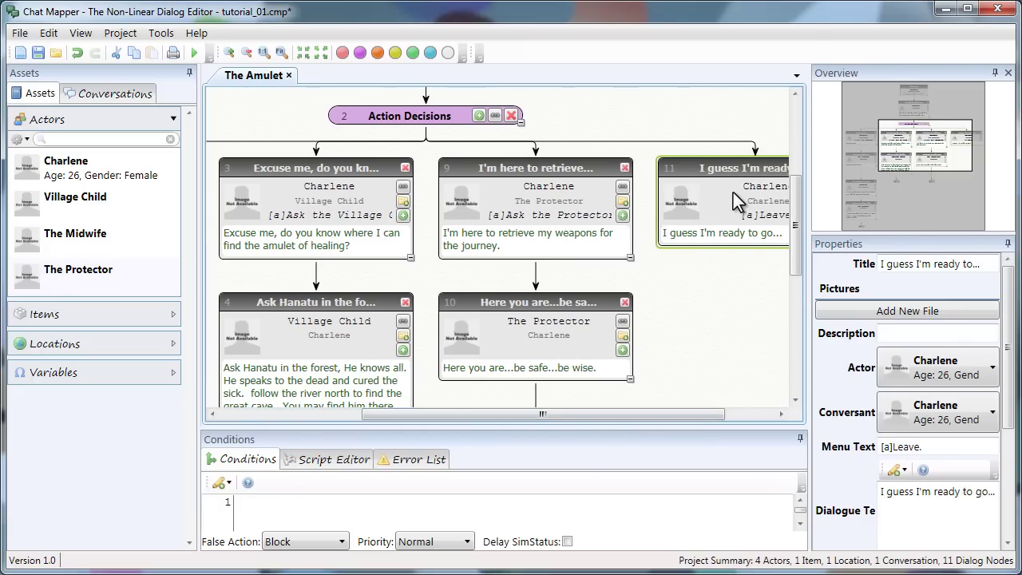